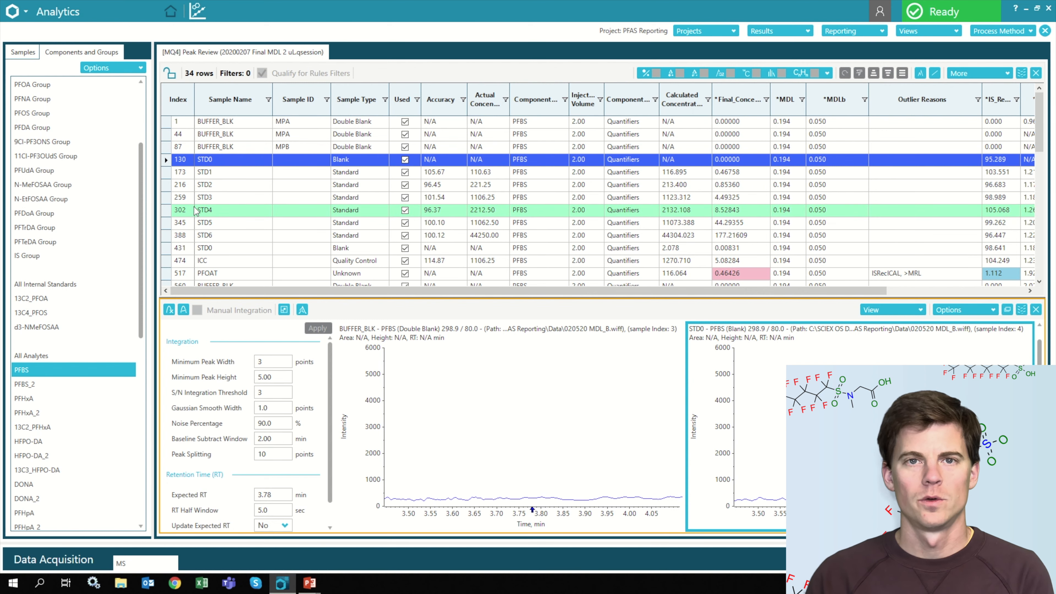
Step: Review the PFBS calibration standards in the results table, checking their peaks, accuracy and final concentrations
left_click(167, 177)
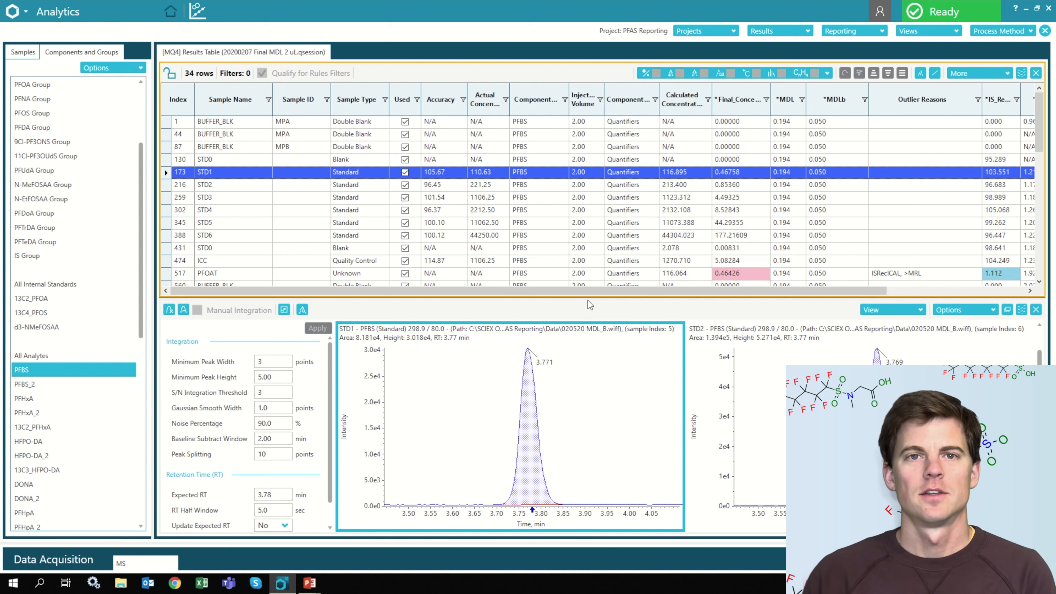
left_click_drag(597, 286, 924, 101)
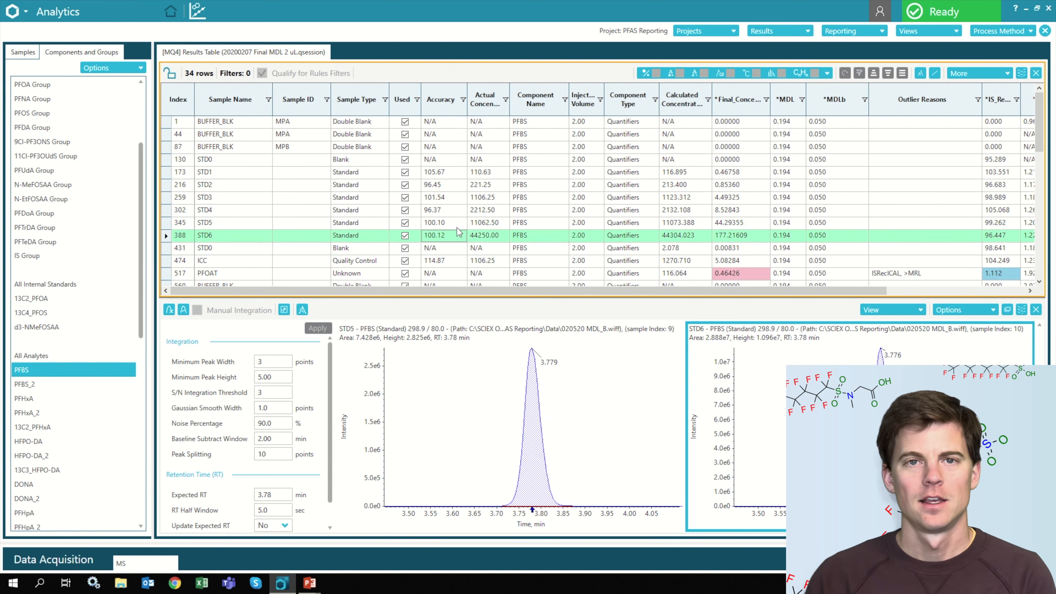
left_click(453, 181)
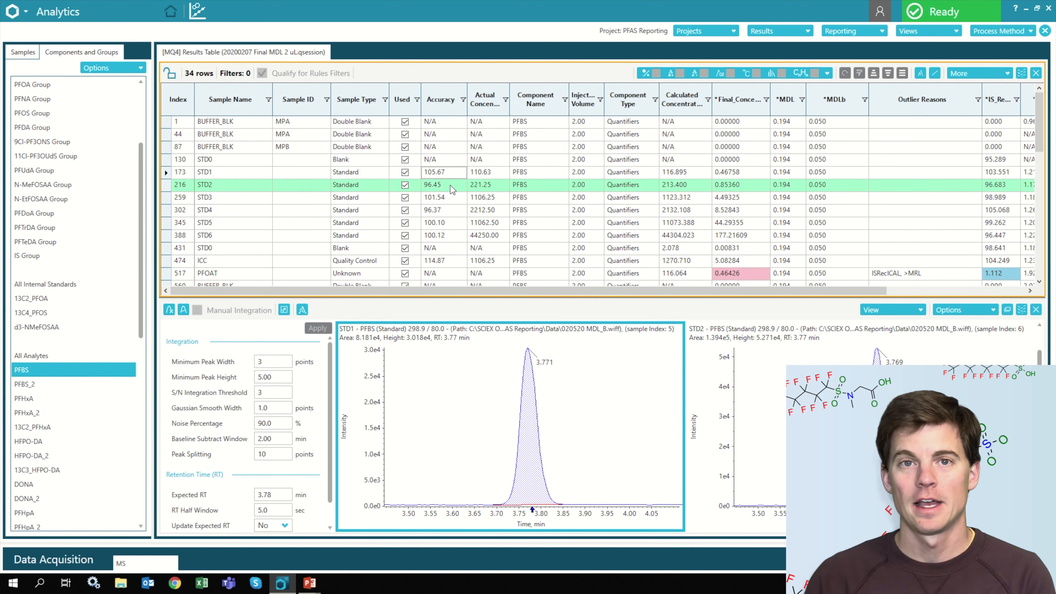
left_click(450, 199)
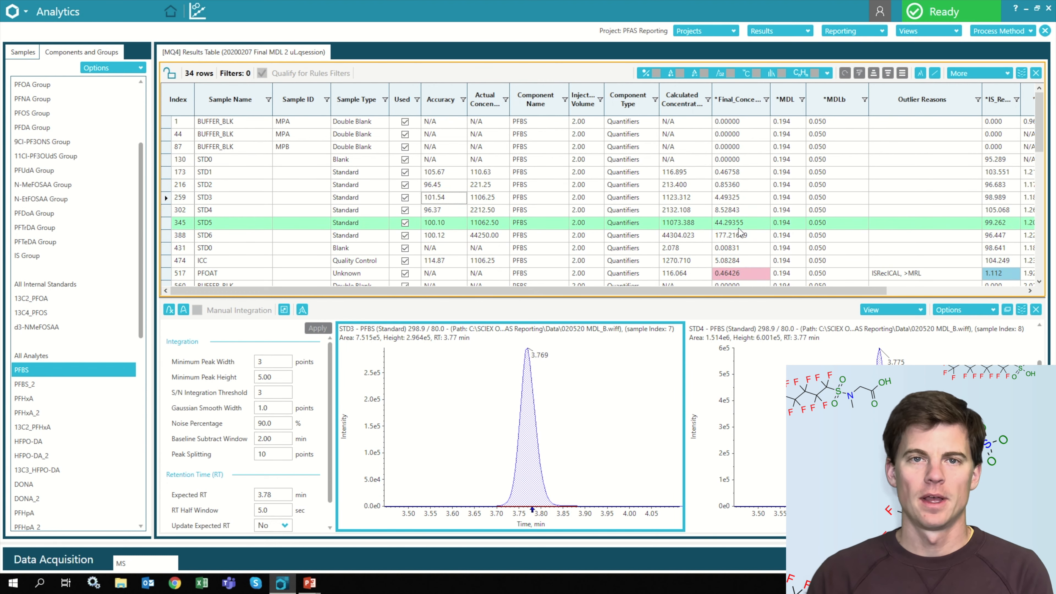
mouse_move(745, 274)
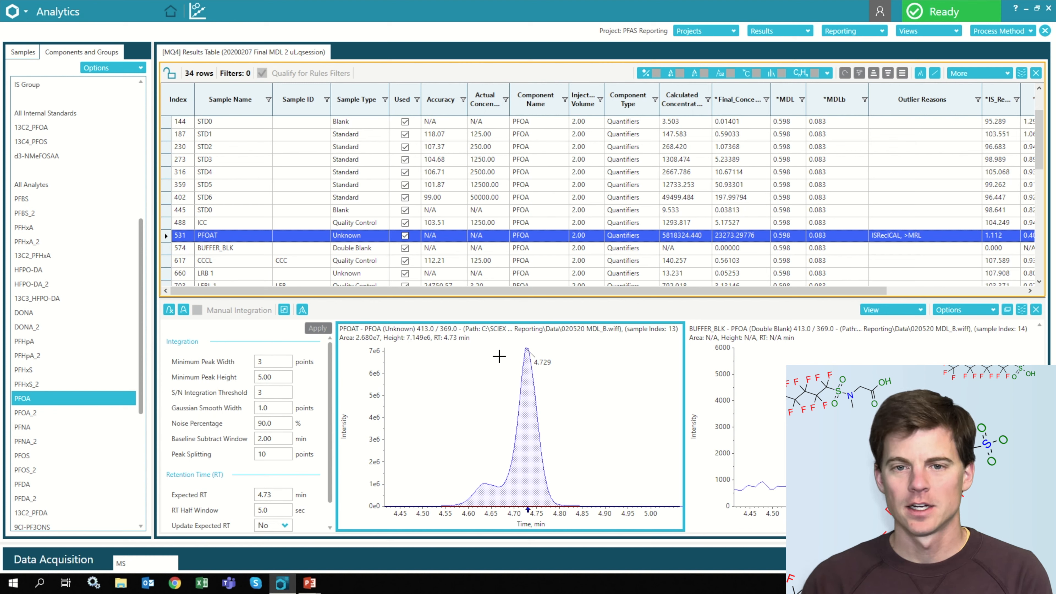
Step: Examine the PFOA results and their outlier reasons across the samples in the results table
left_click(894, 250)
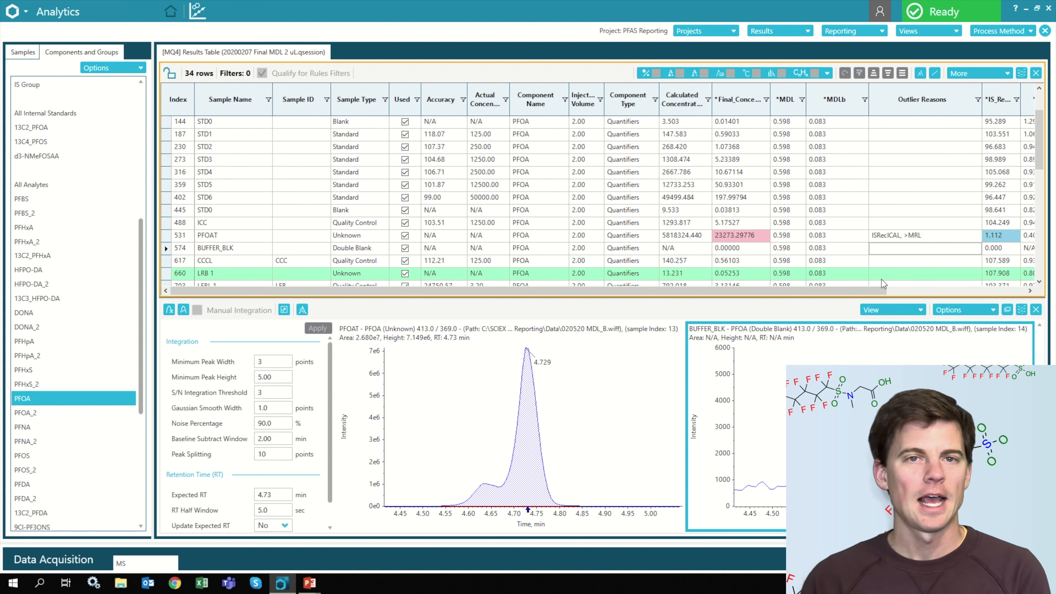
scroll(881, 279, "down", 1)
scroll(882, 280, "up", 2)
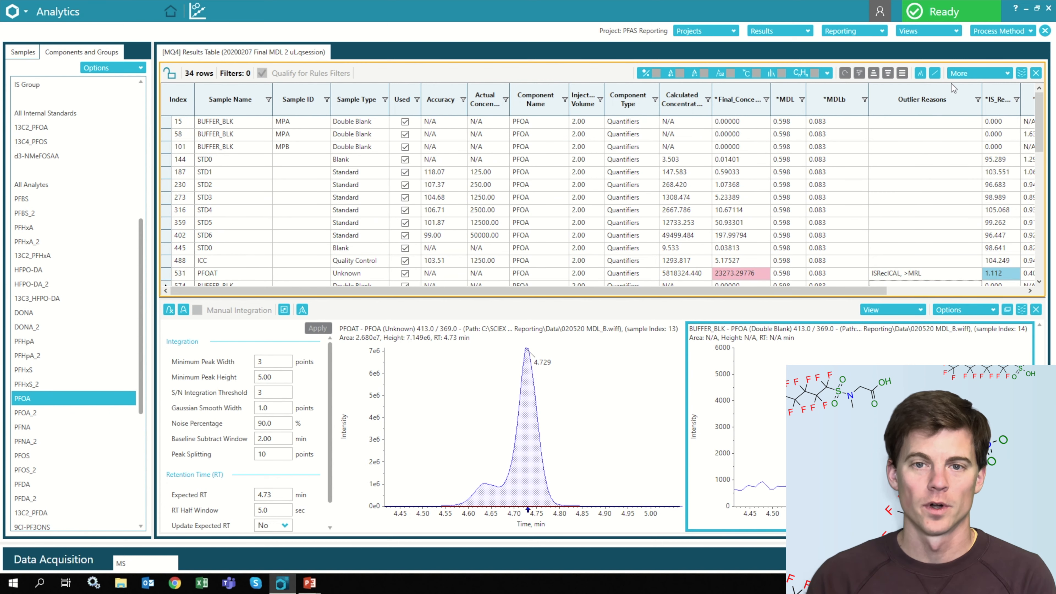
Step: Open the embedded processing method for editing and display its list of flagging rules
left_click(983, 35)
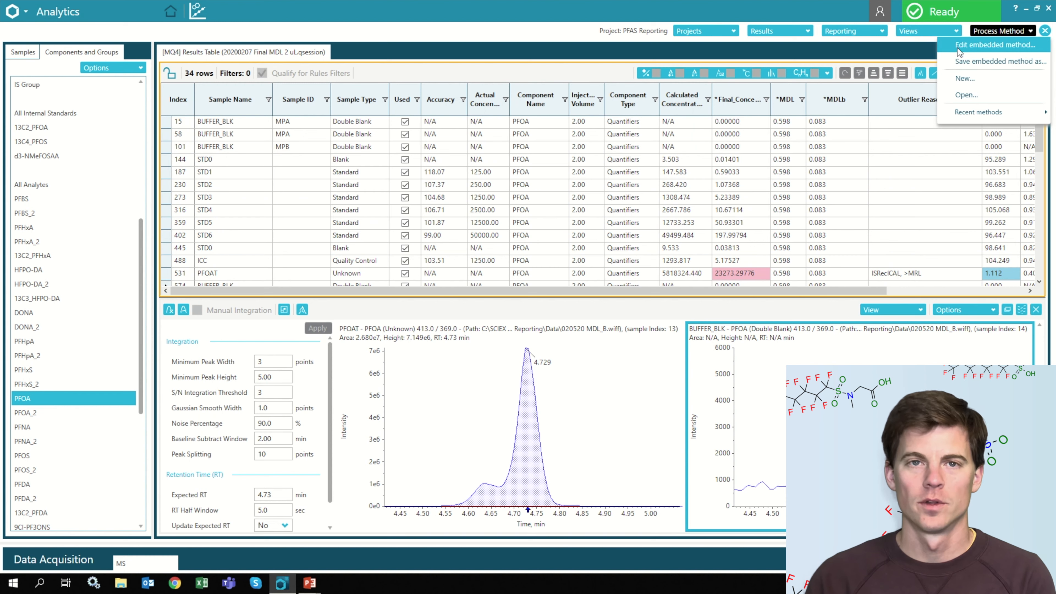
left_click(960, 46)
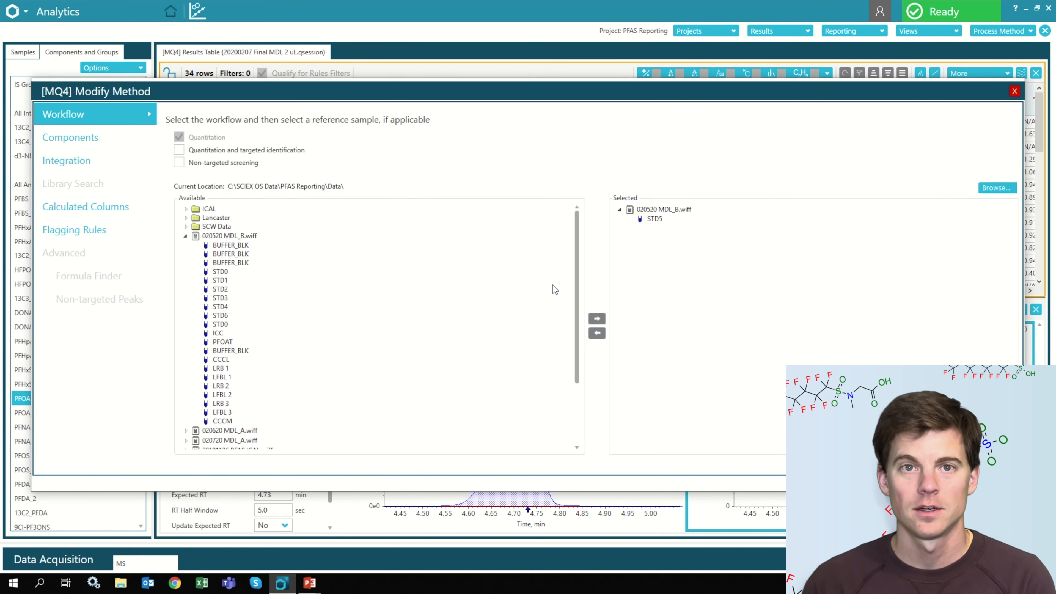
left_click(102, 233)
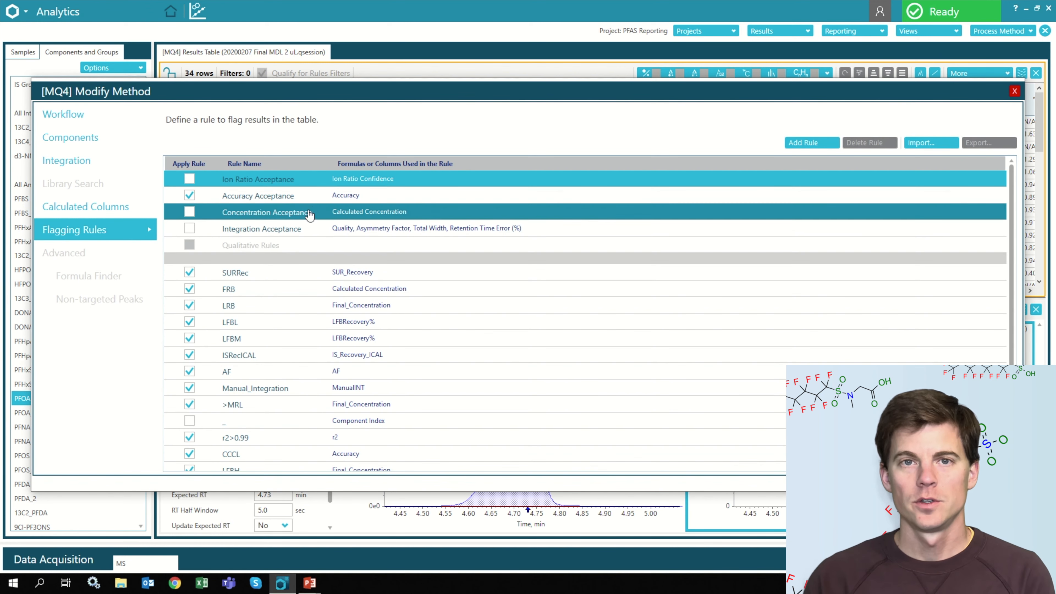
scroll(306, 222, "down", 1)
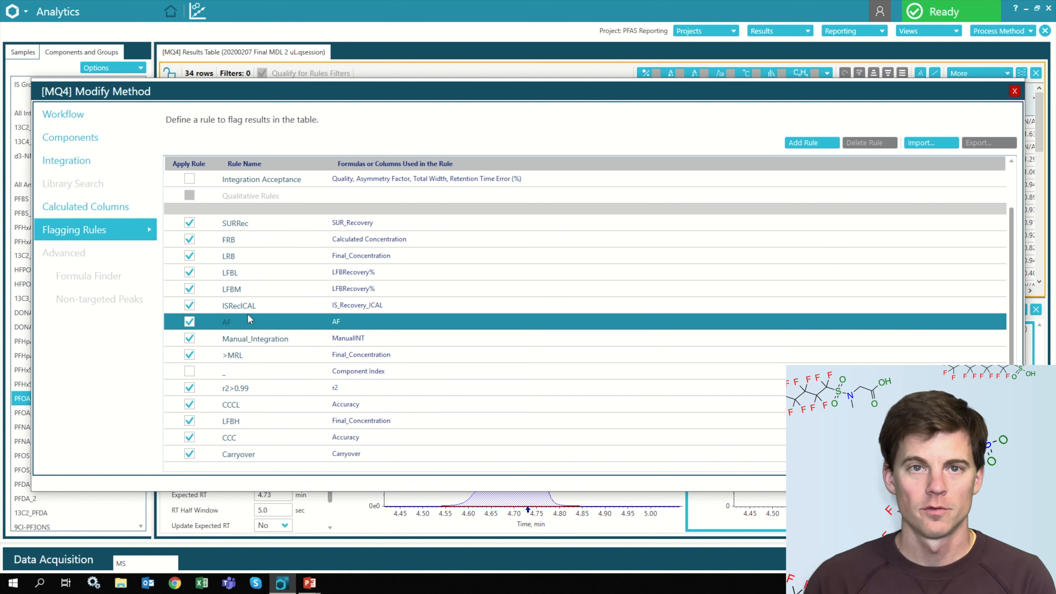
Step: Inspect the SURRec flagging rule's name, flagged results column and 13C2_PFHxA recovery limits, and return to the rule list
double_click(239, 224)
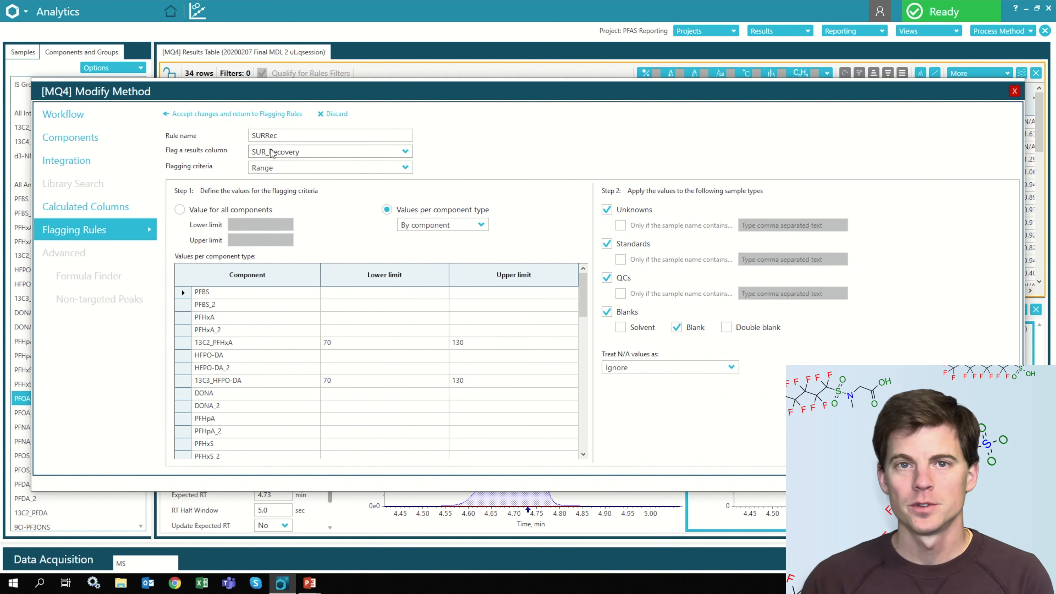
left_click(303, 136)
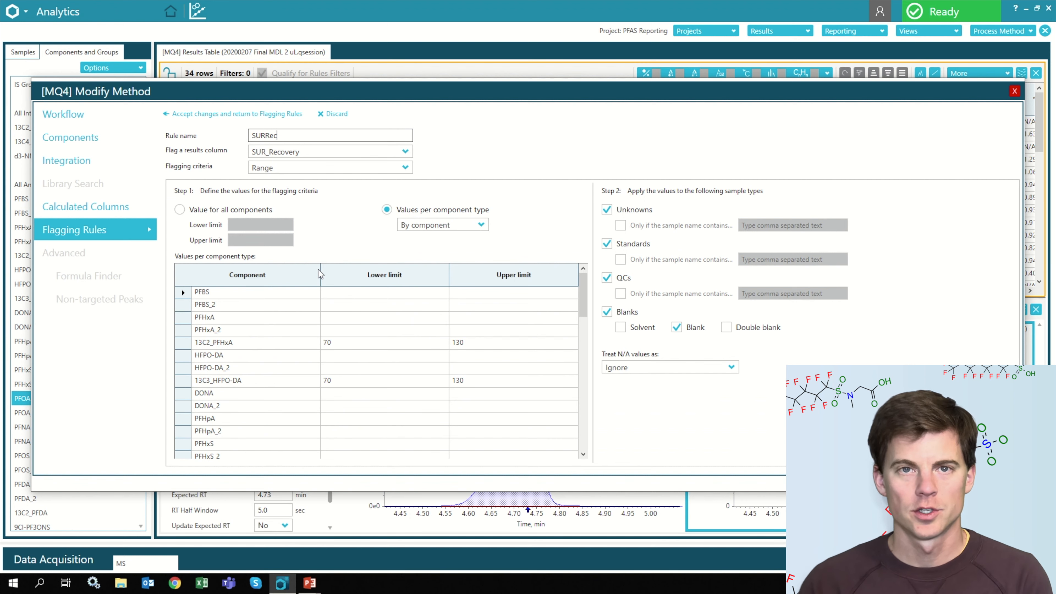
left_click(309, 153)
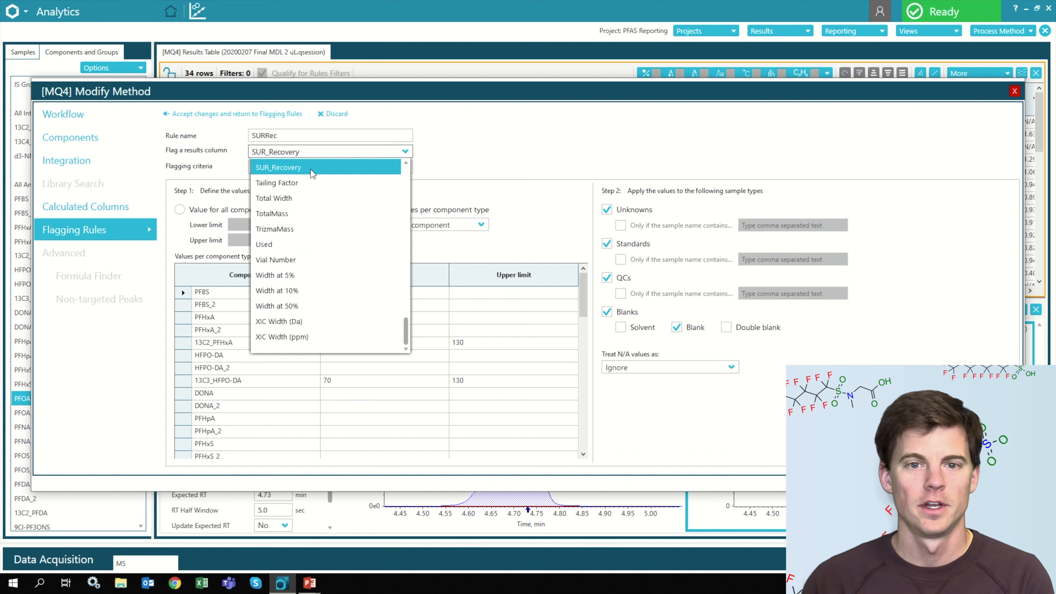
left_click(311, 170)
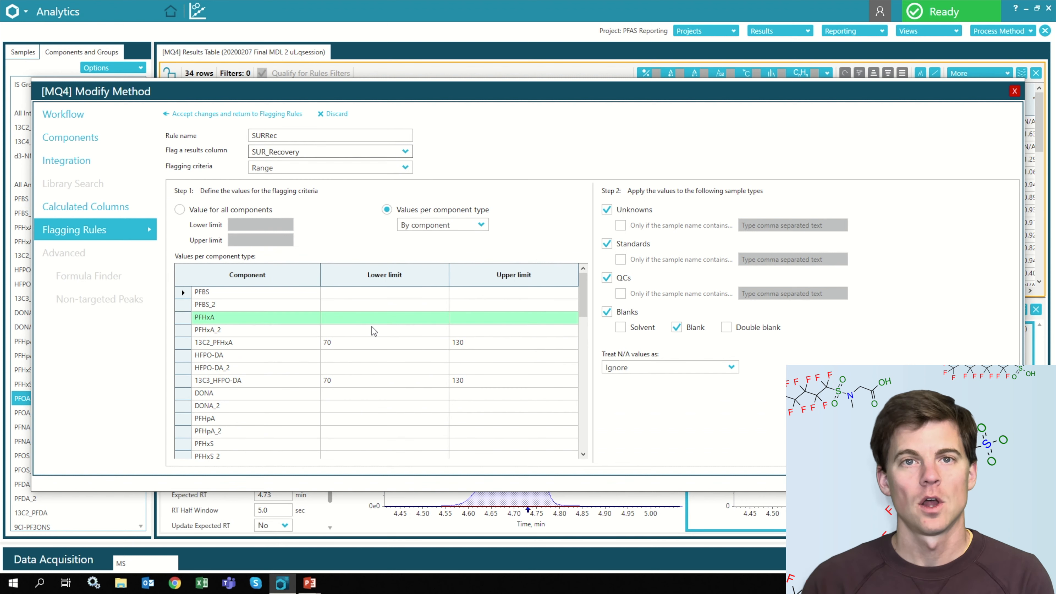
left_click(373, 343)
left_click(481, 342)
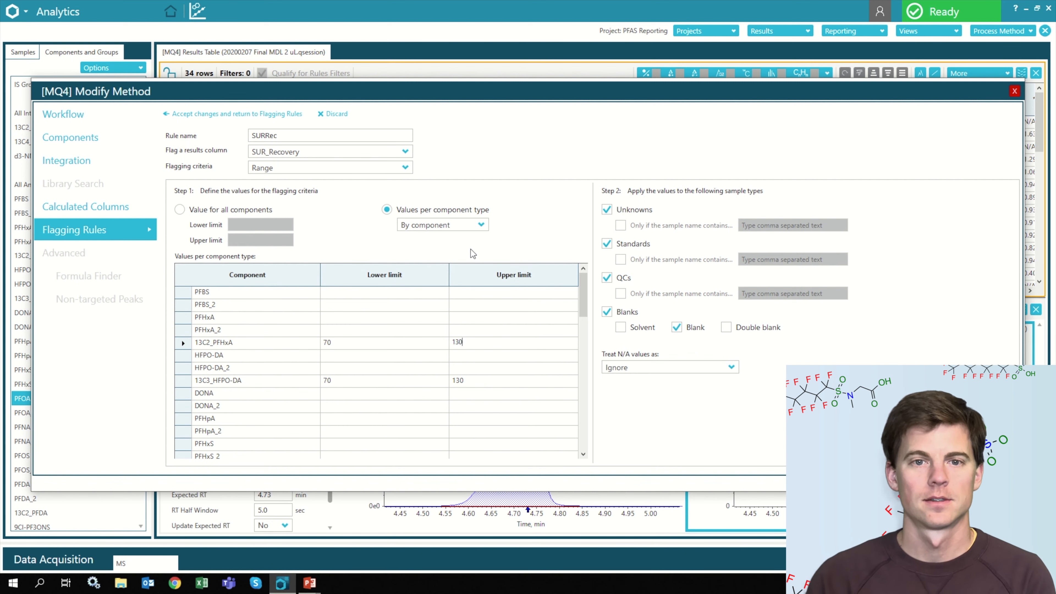
left_click(227, 114)
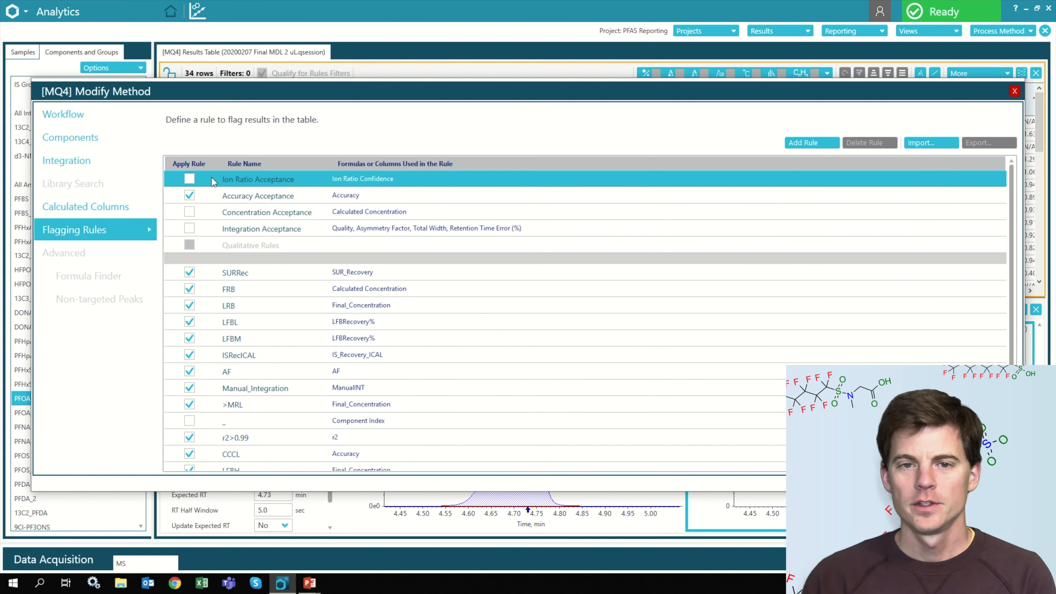
Step: Open the FRB flagging rule and examine its upper limits per component
double_click(235, 288)
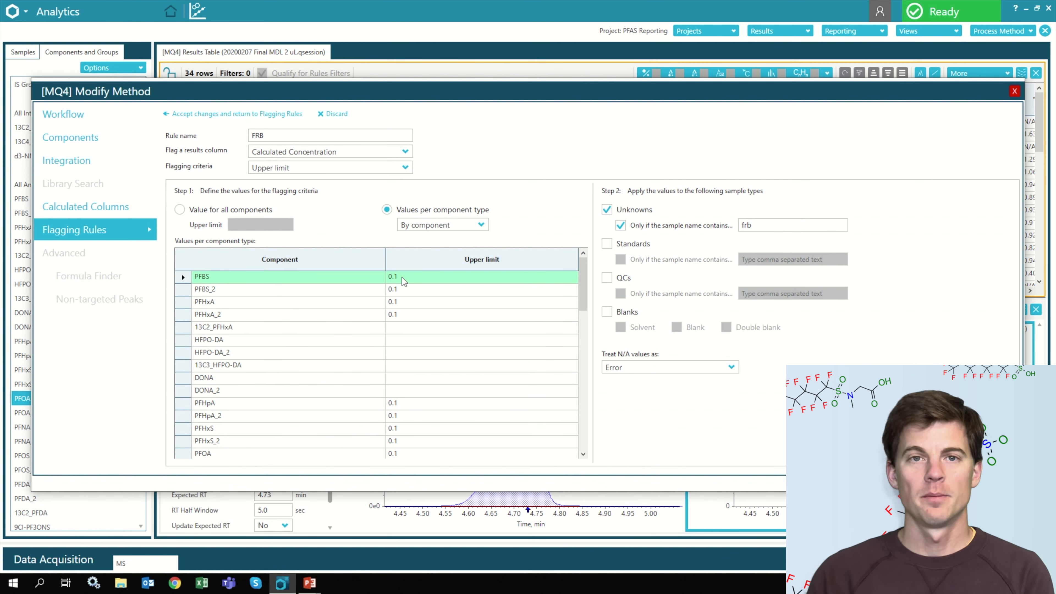
scroll(416, 308, "down", 3)
scroll(411, 319, "up", 3)
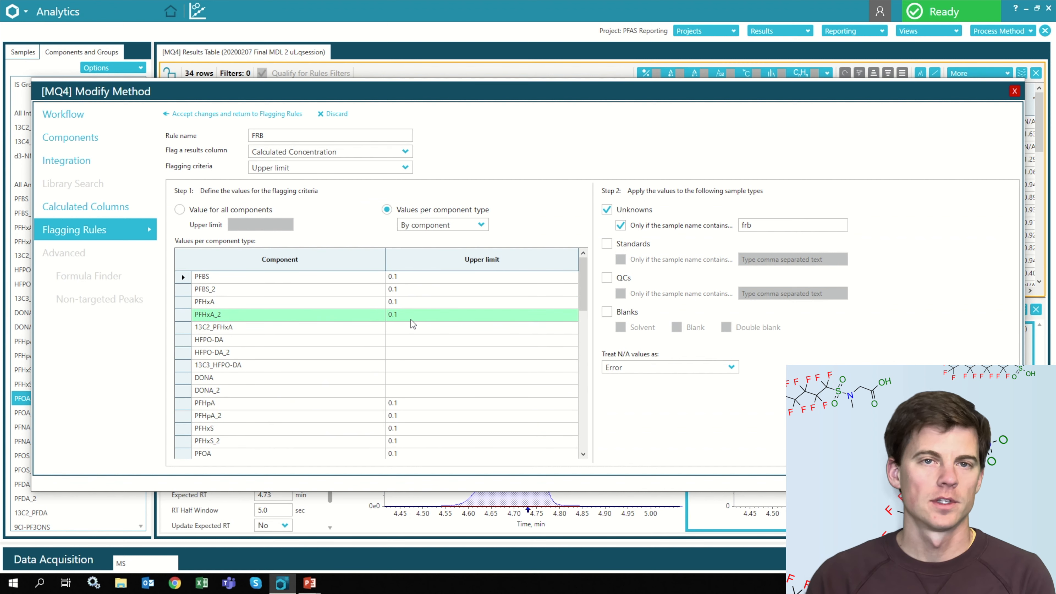
left_click(402, 278)
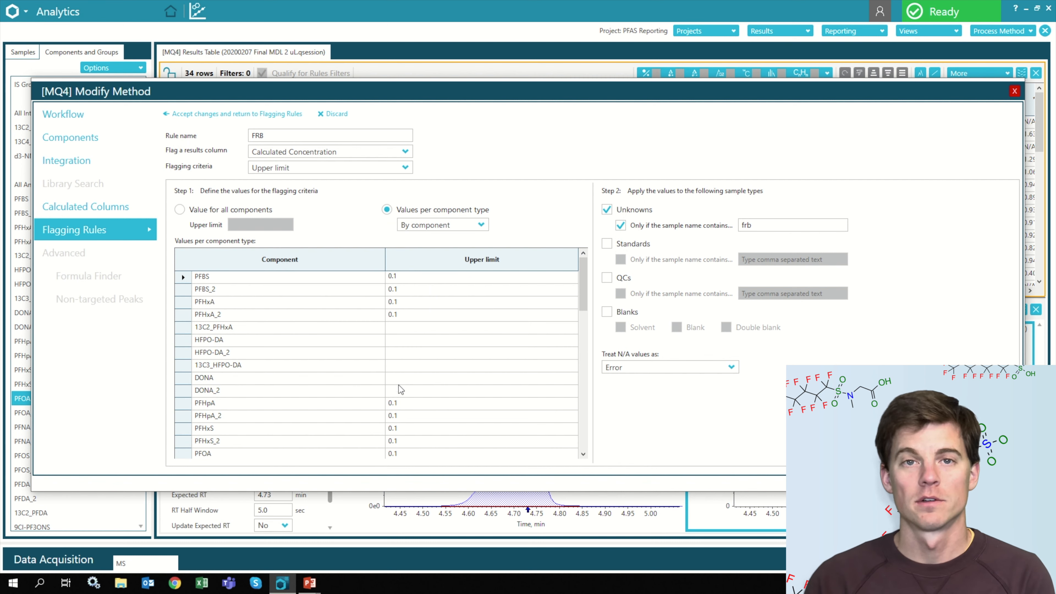
left_click(404, 292)
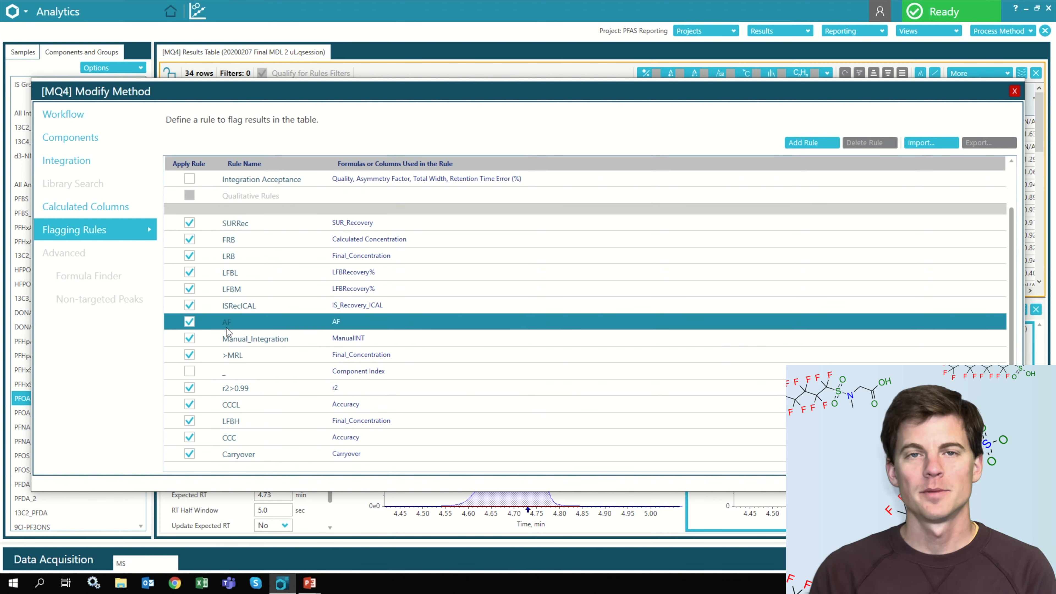
Step: Open the AF calculated column and examine its formula and the columns available for building it
left_click(102, 205)
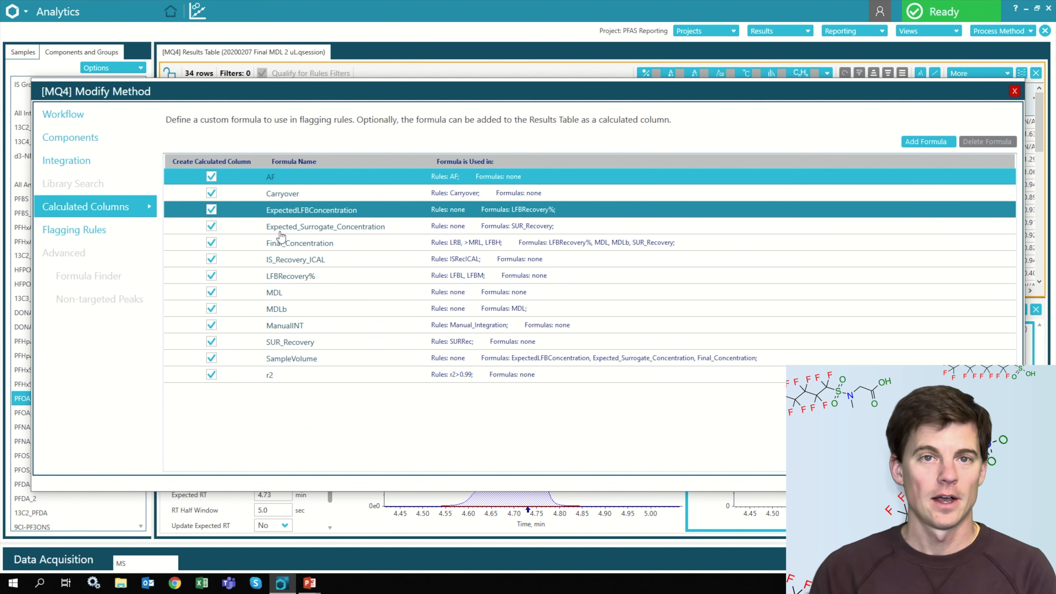
double_click(271, 176)
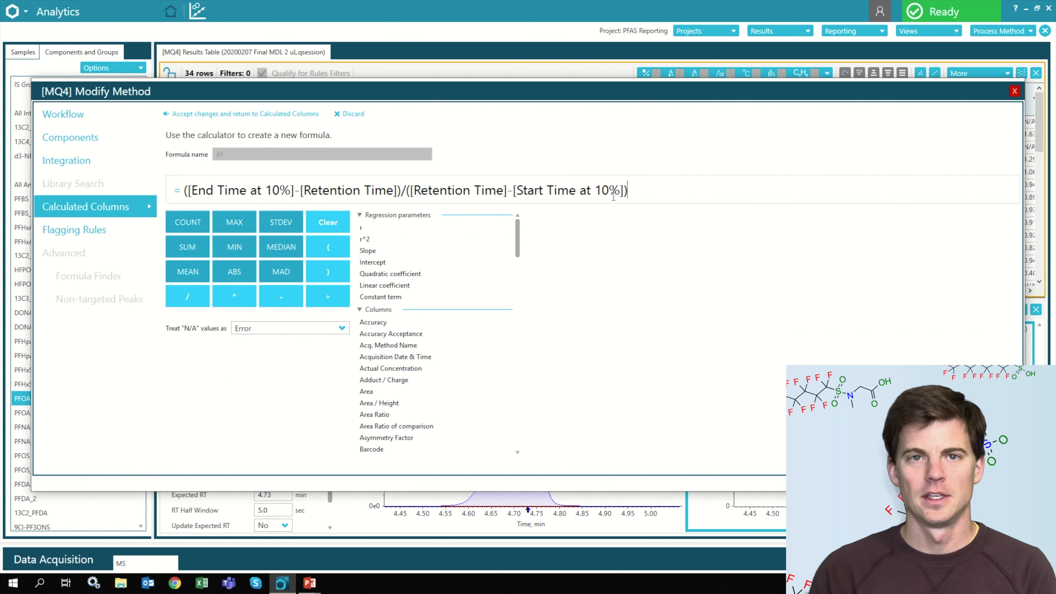
left_click_drag(614, 194, 109, 176)
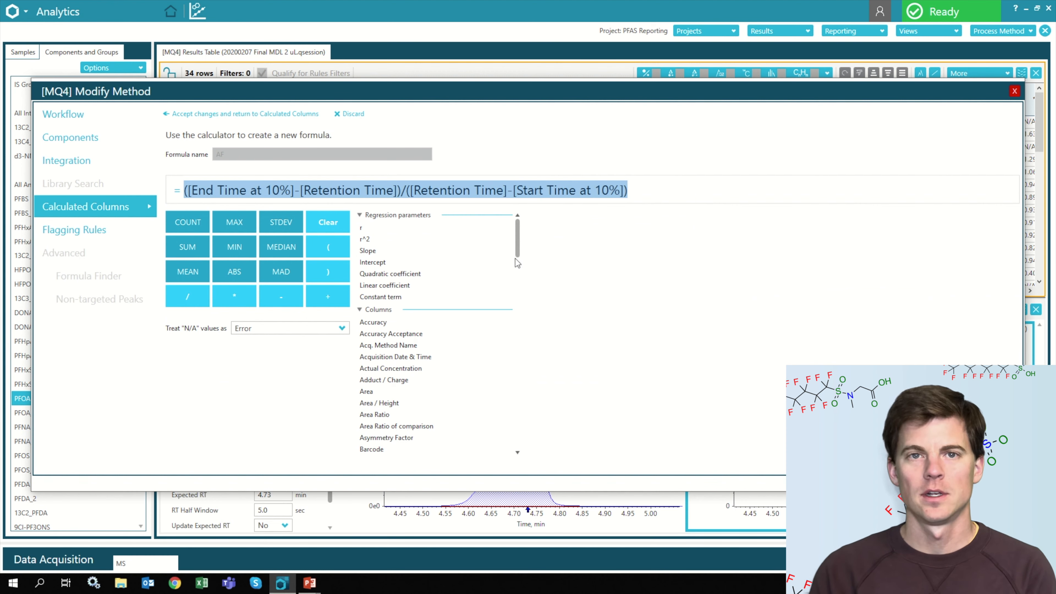
left_click_drag(522, 243, 517, 346)
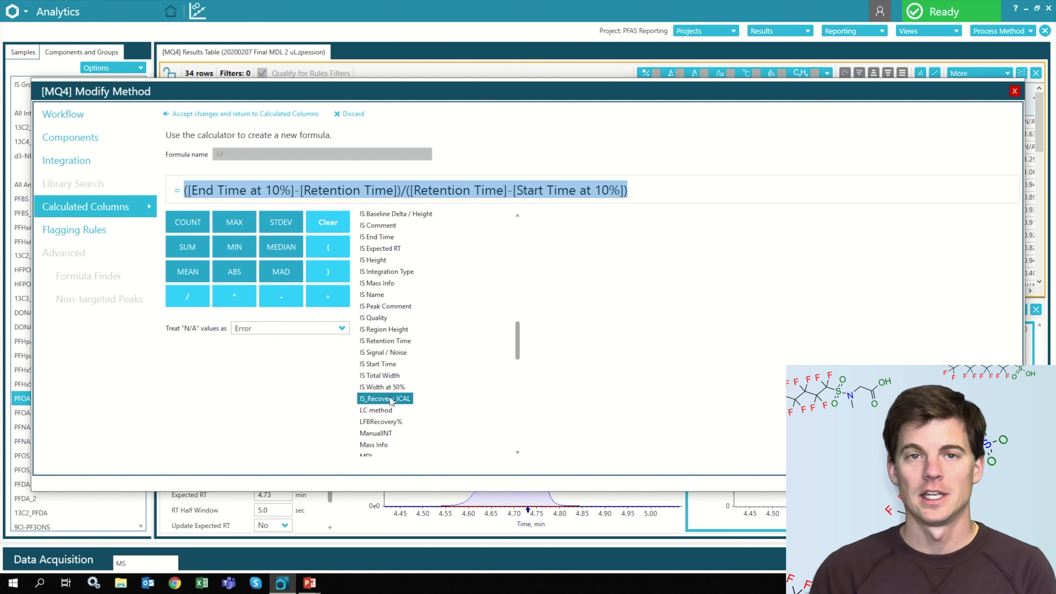
left_click(658, 196)
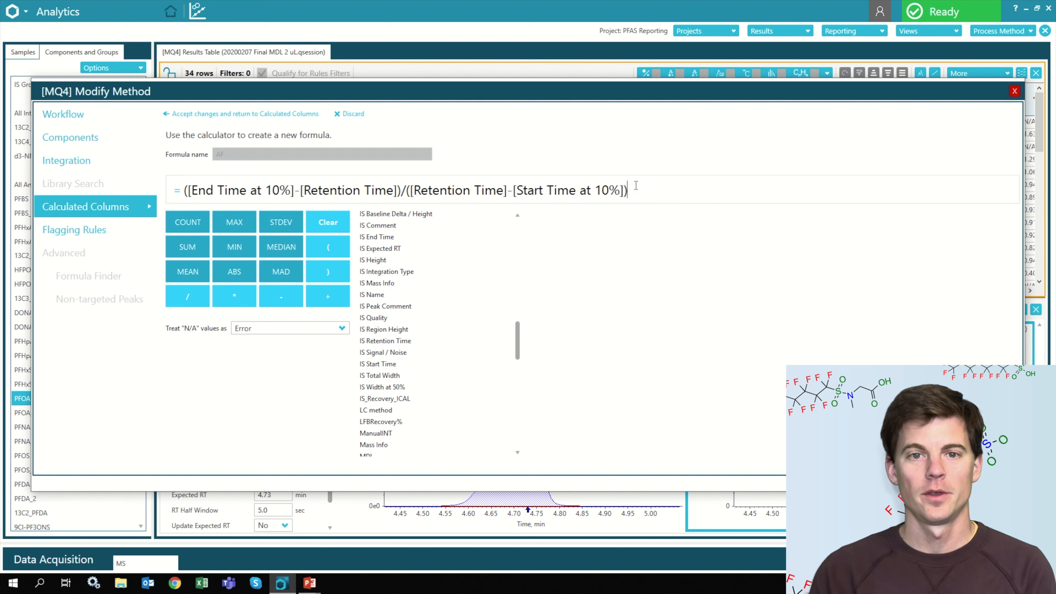
Step: Clear the AF formula and rebuild its beginning as [End Time at 10%]-[Retention Time]
left_click_drag(658, 195, 129, 256)
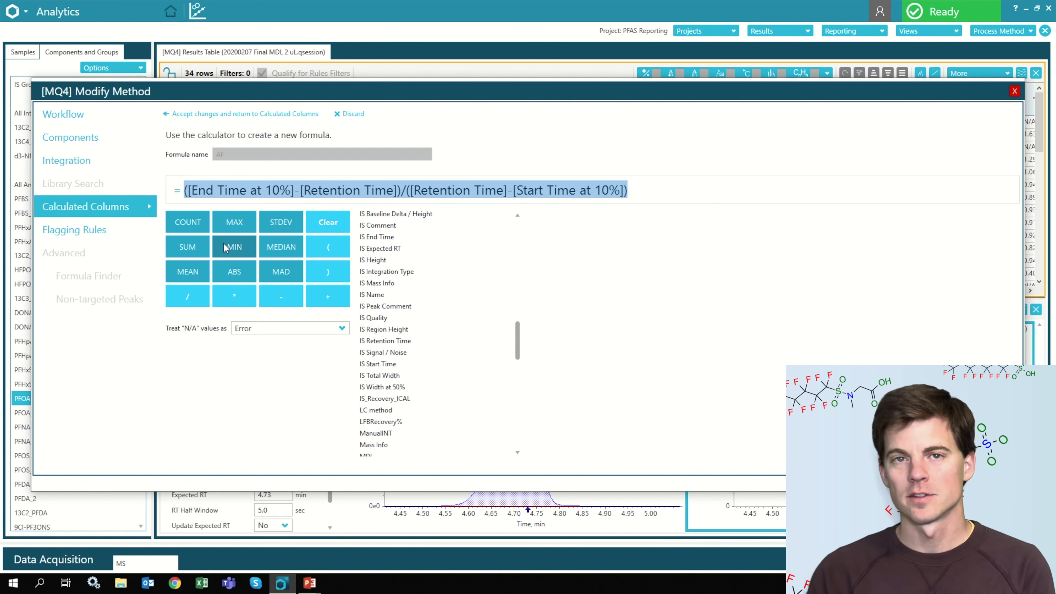
key("Delete")
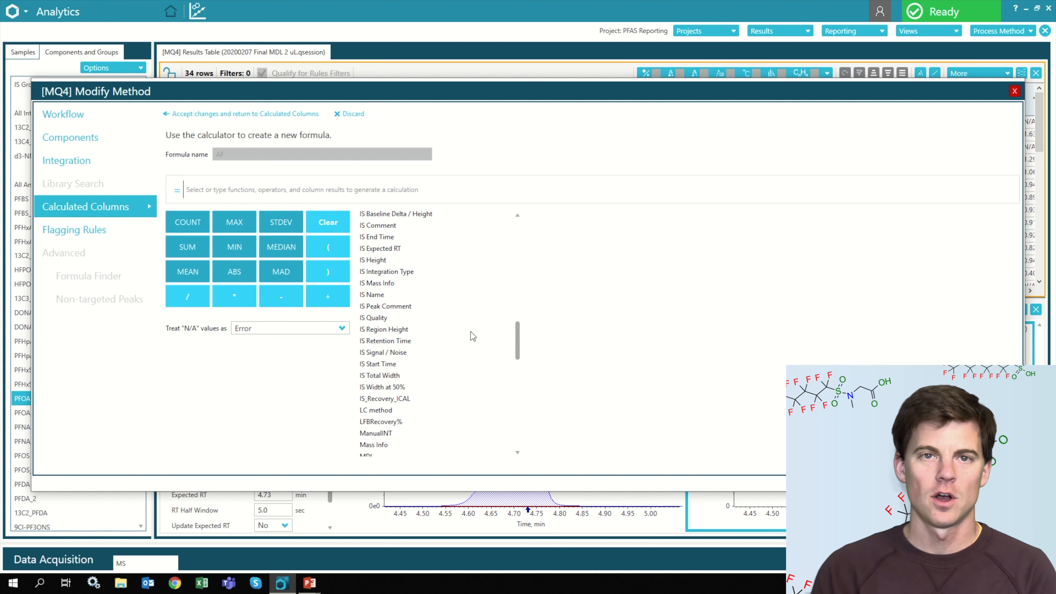
scroll(405, 376, "up", 15)
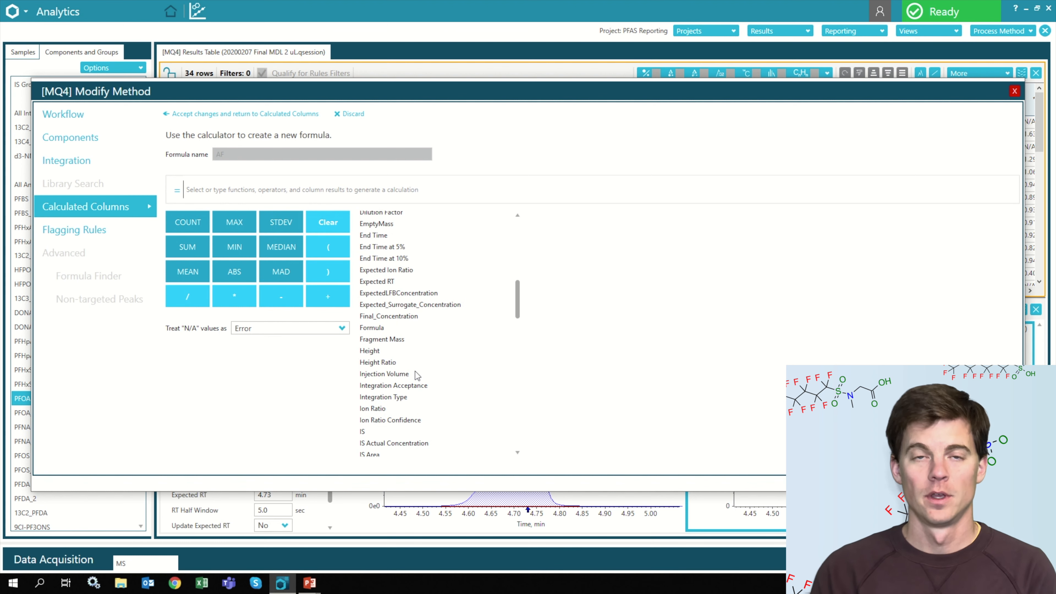
double_click(412, 312)
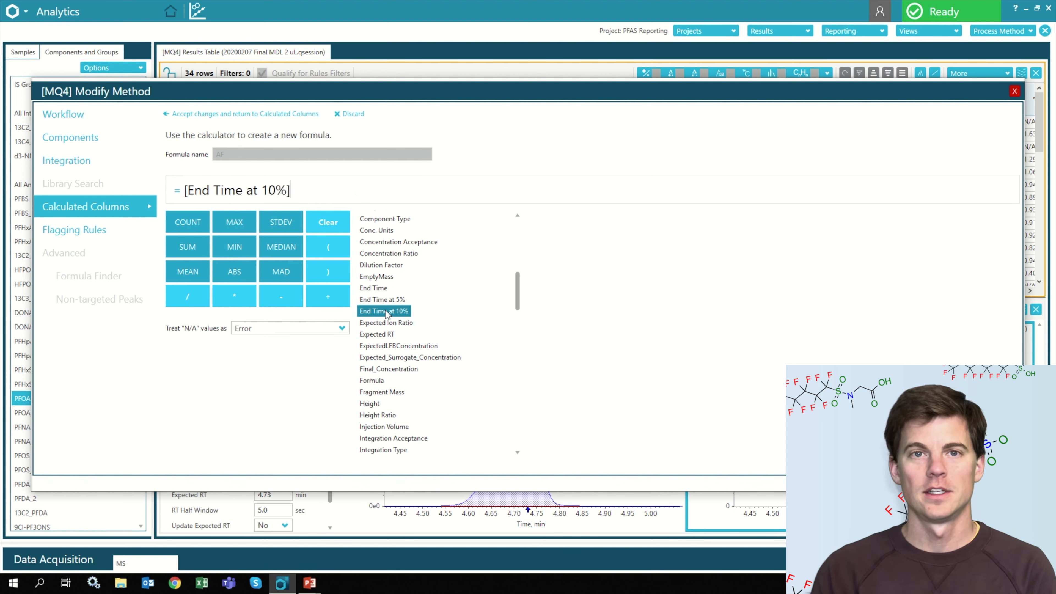
type("-")
scroll(458, 351, "down", 8)
scroll(455, 356, "down", 4)
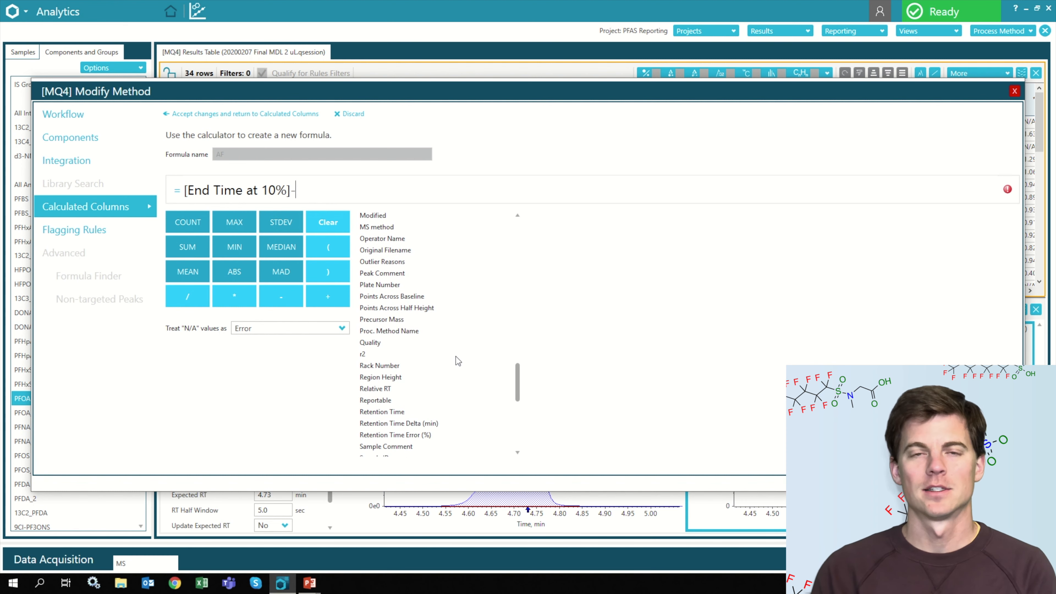
double_click(380, 412)
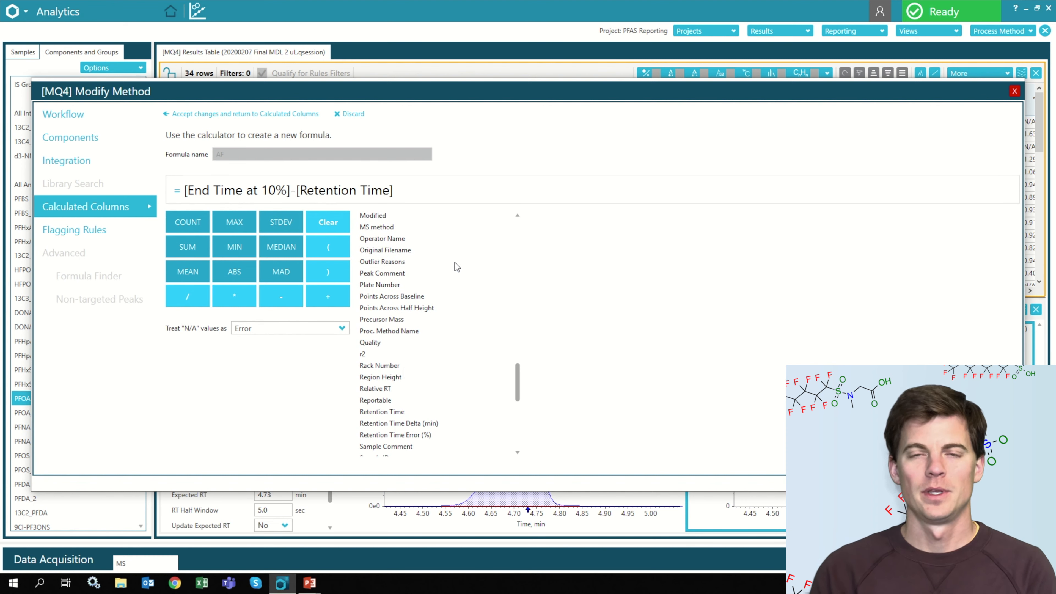
Step: Extend the AF formula with a division by the Start Time at 10% column
type("/")
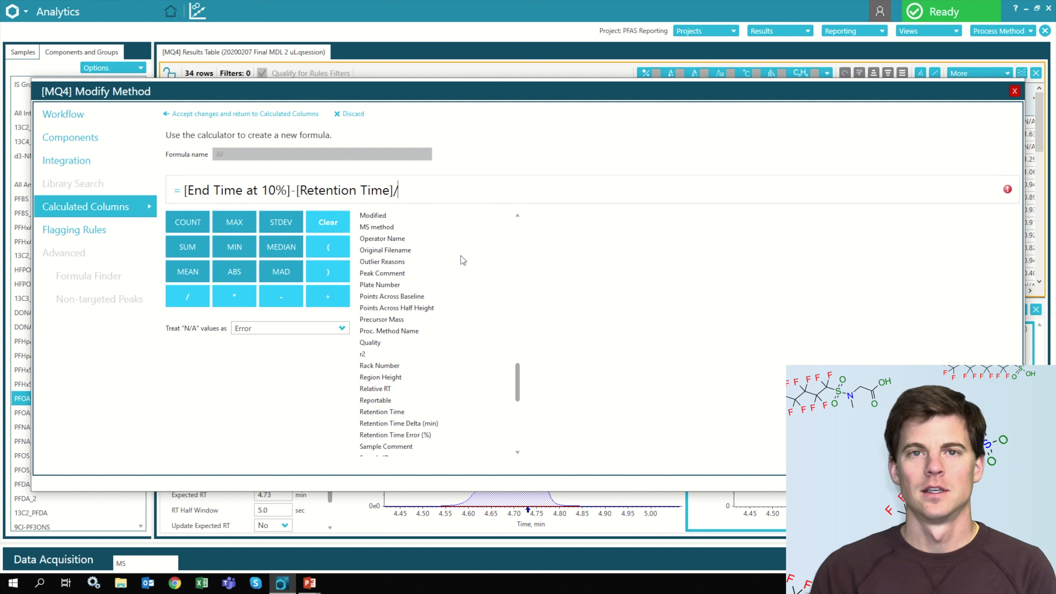
scroll(437, 333, "down", 2)
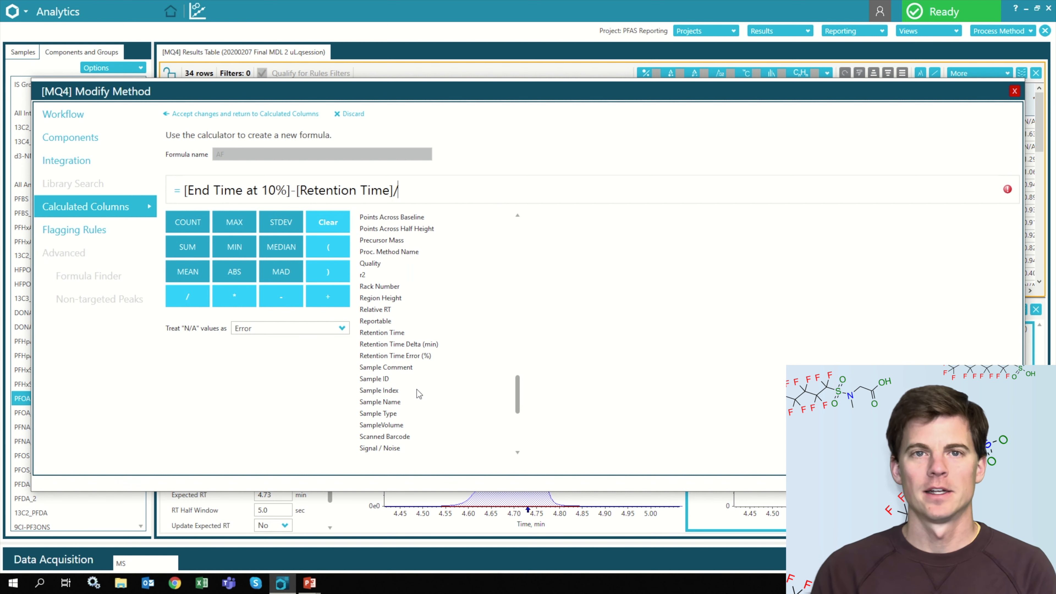
scroll(419, 395, "down", 3)
double_click(401, 391)
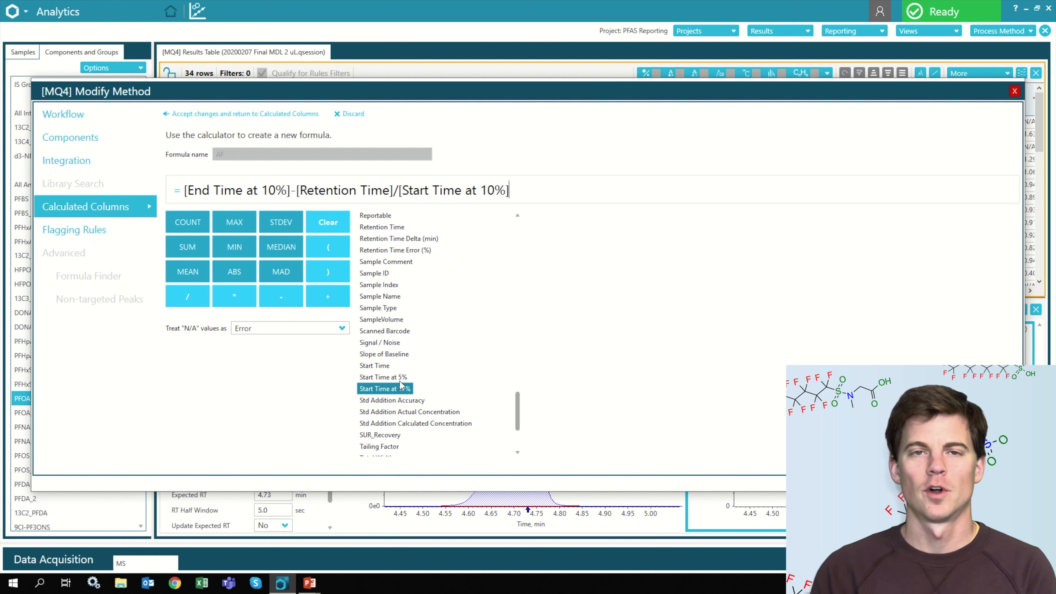
Step: Insert the Retention Time column and a minus sign before [Start Time at 10%] in the AF formula's divisor
left_click_drag(402, 191, 693, 212)
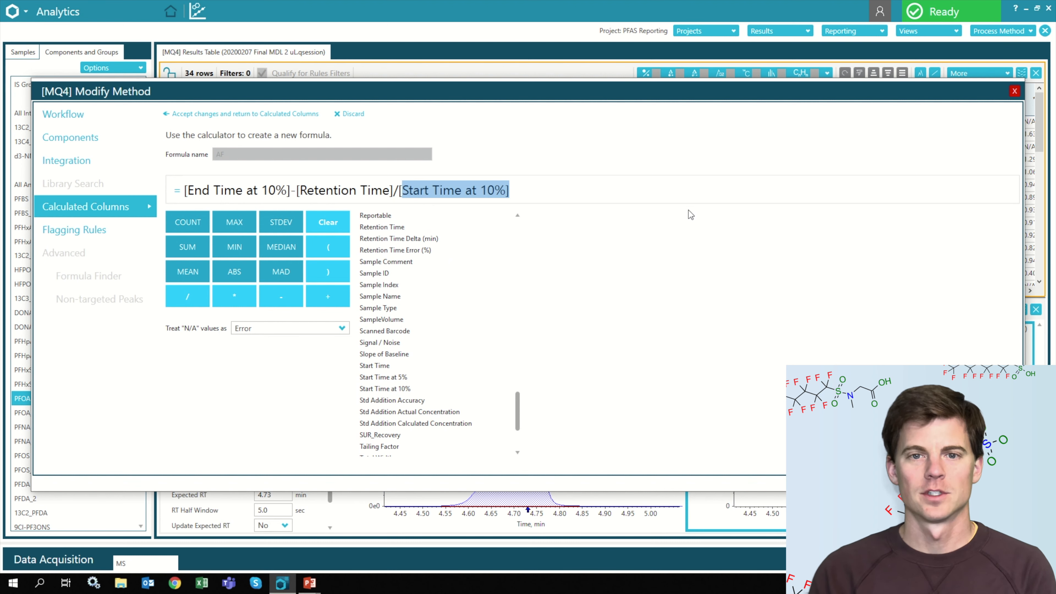
left_click(401, 192)
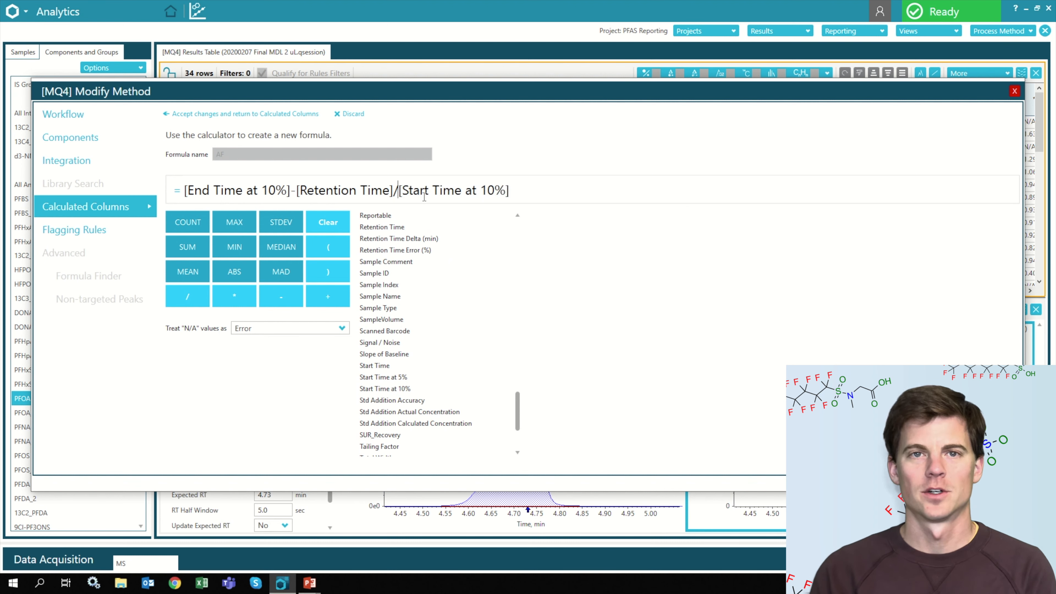
scroll(474, 365, "up", 2)
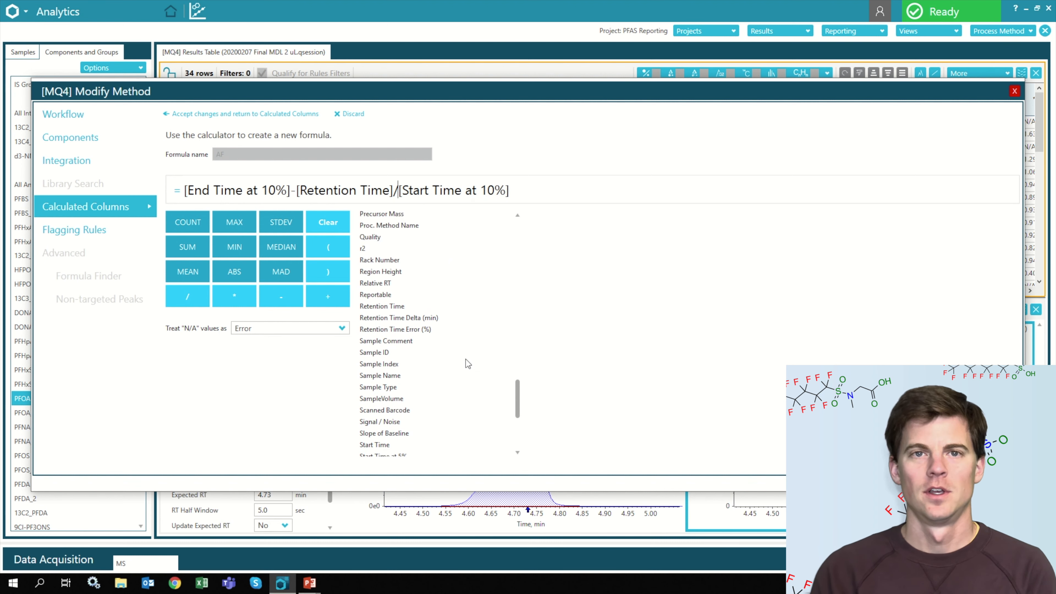
double_click(392, 308)
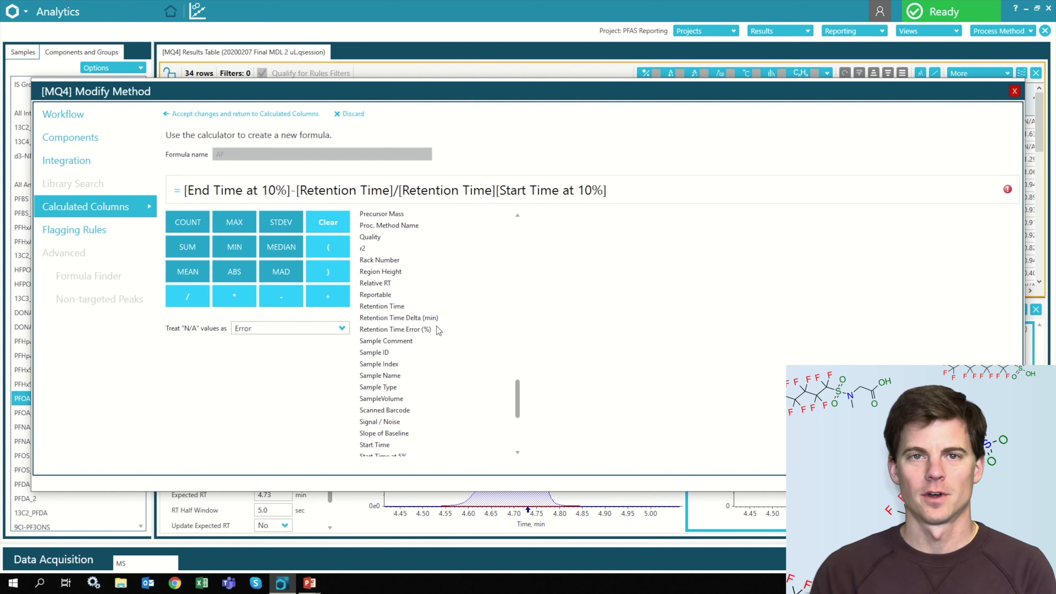
type("-")
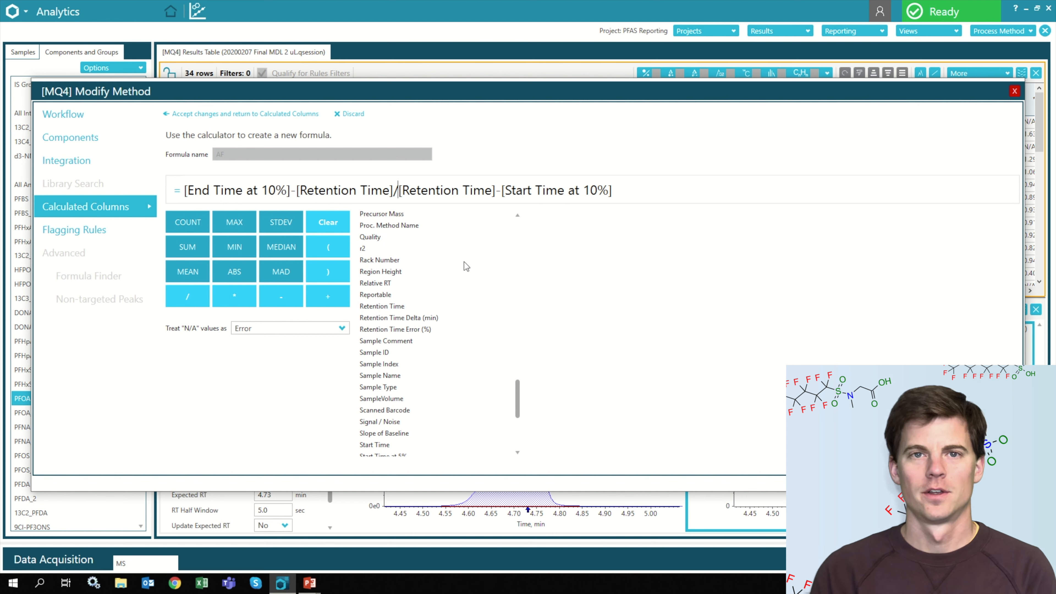
Step: Enclose the AF formula's numerator and divisor in parentheses, giving ([End Time at 10%]-[Retention Time])/([Retention Time]-[Start Time at 10%]), and accept it
type("(")
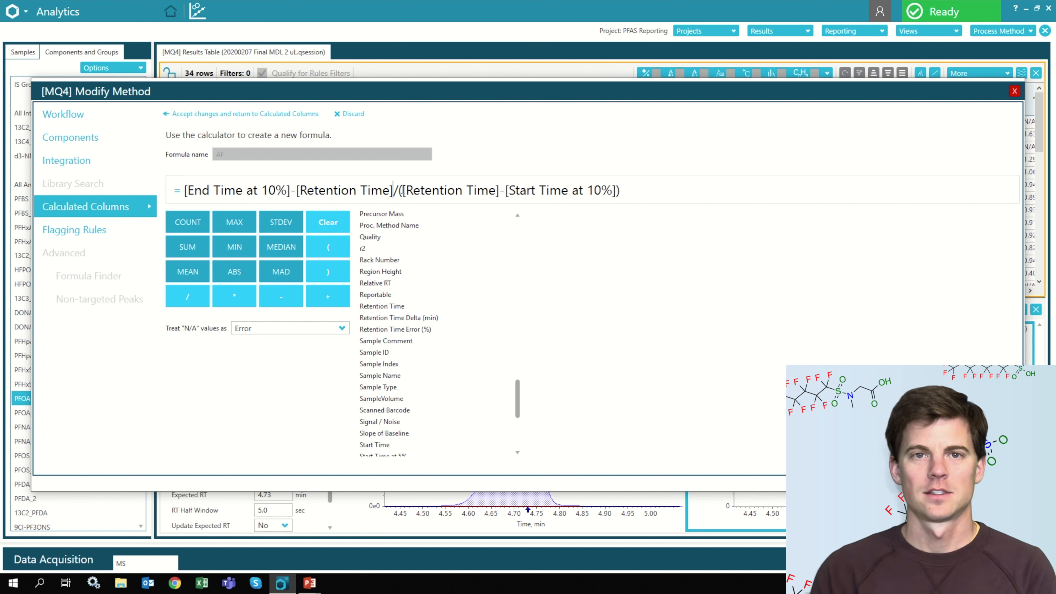
type(")")
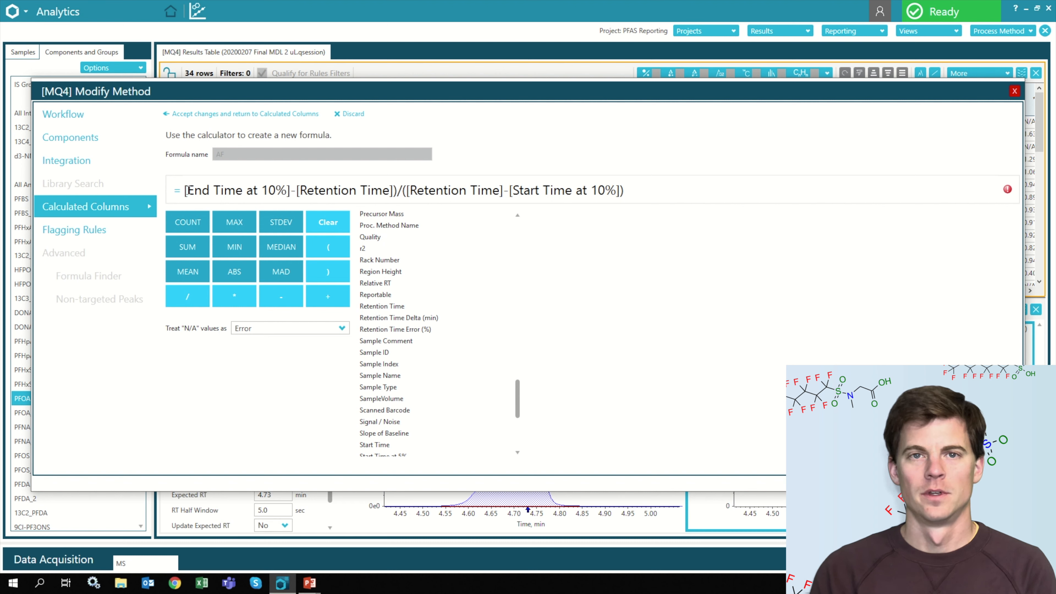
key("Left")
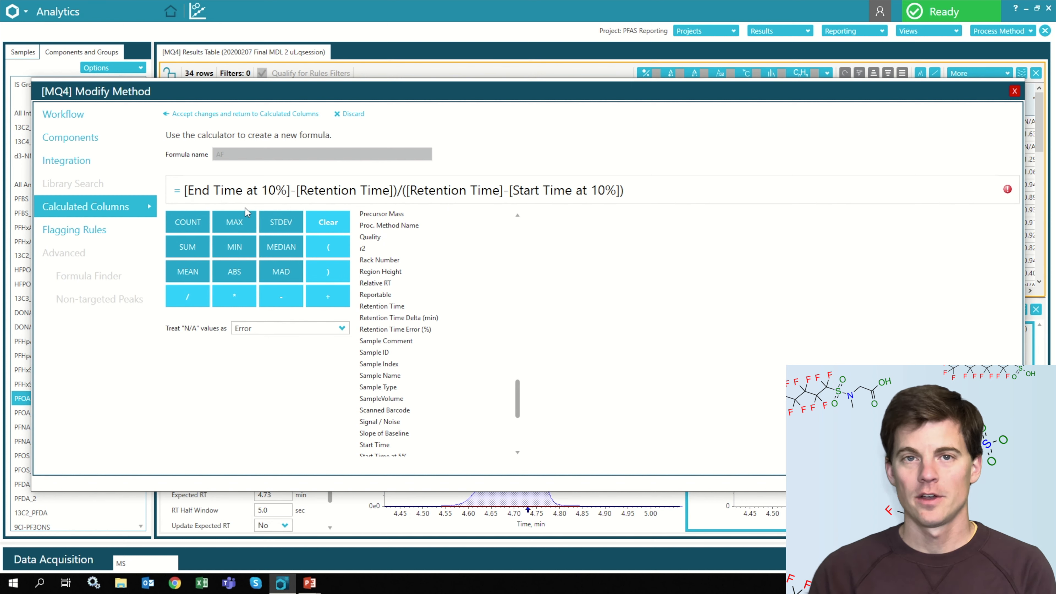
type("(")
scroll(428, 353, "up", 5)
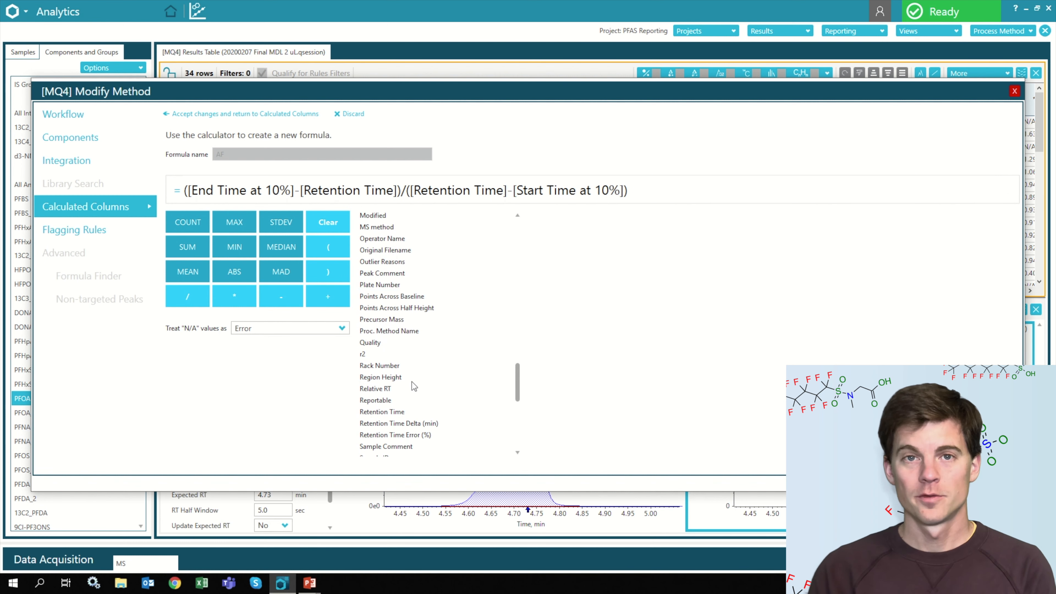
scroll(430, 333, "up", 4)
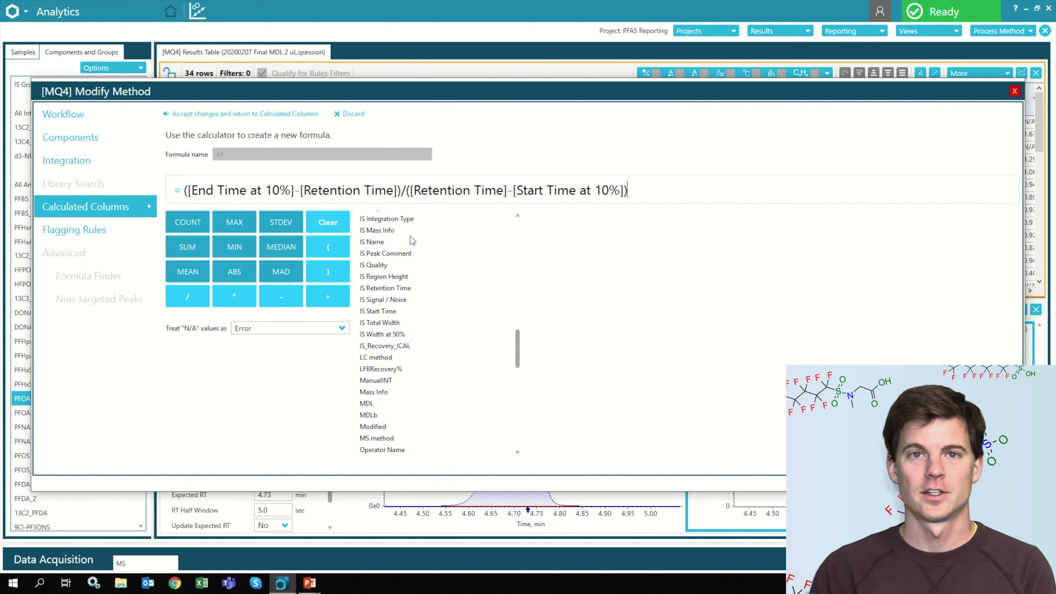
left_click(250, 113)
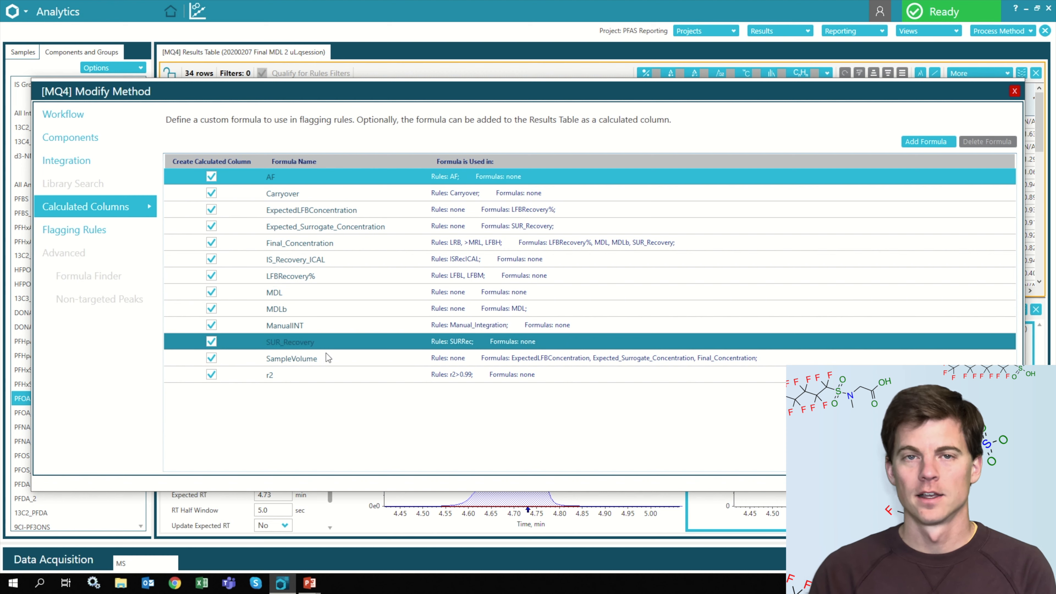
Step: Check the list of flagging rules and close the method editor
left_click(88, 231)
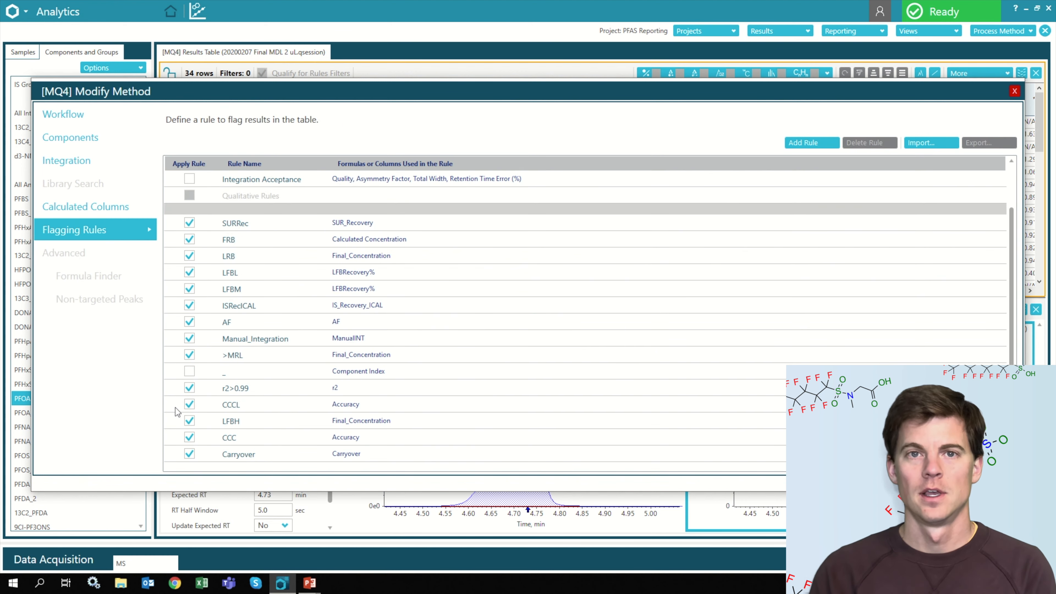
left_click(990, 483)
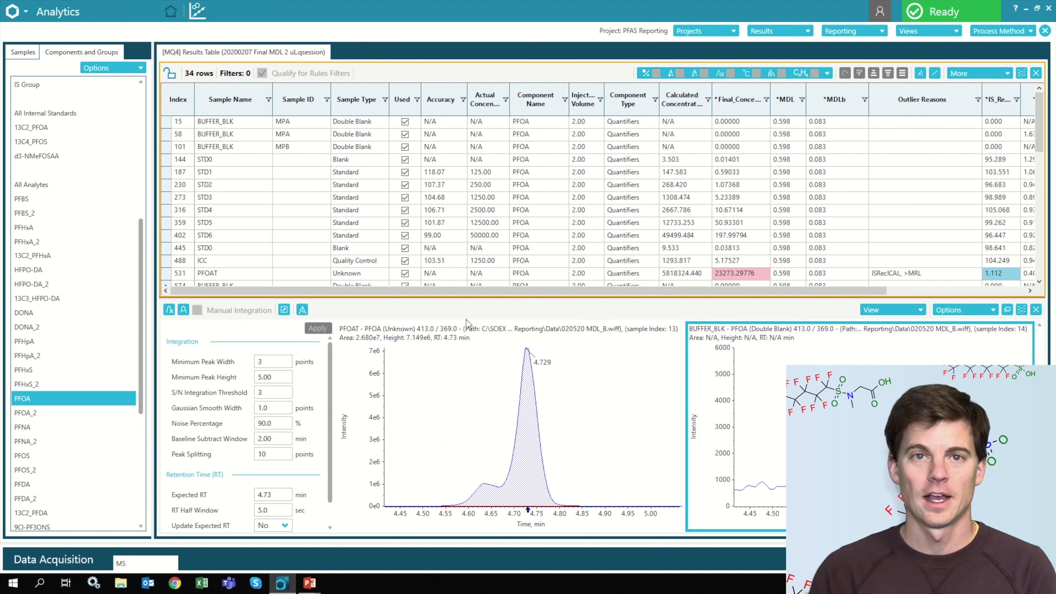
Step: Manually integrate only the narrow tip of the STD4 peak for the internal standard 13C4_PFOS
left_click(37, 343)
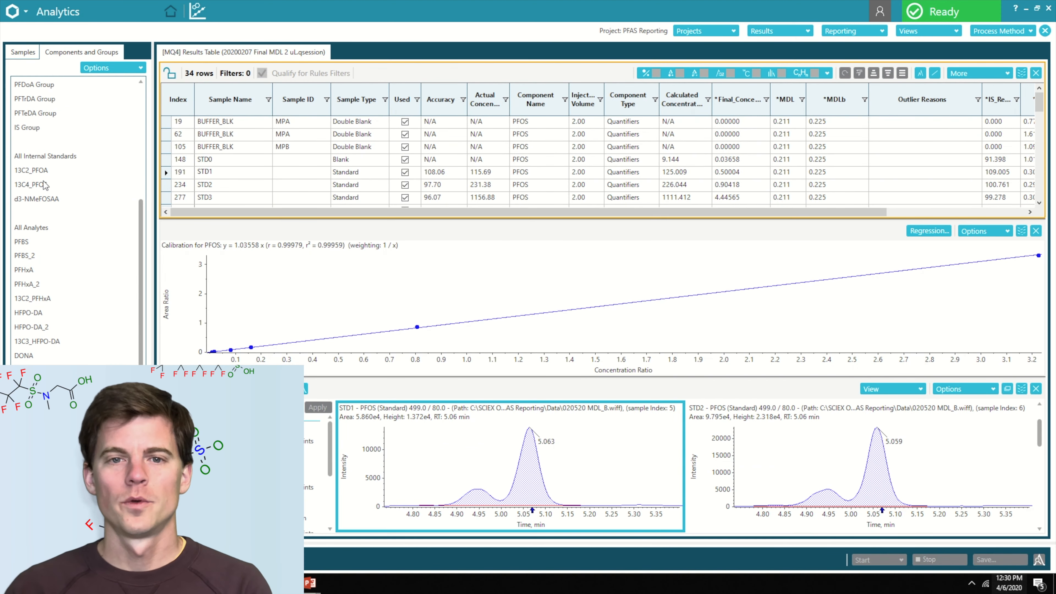
left_click(44, 184)
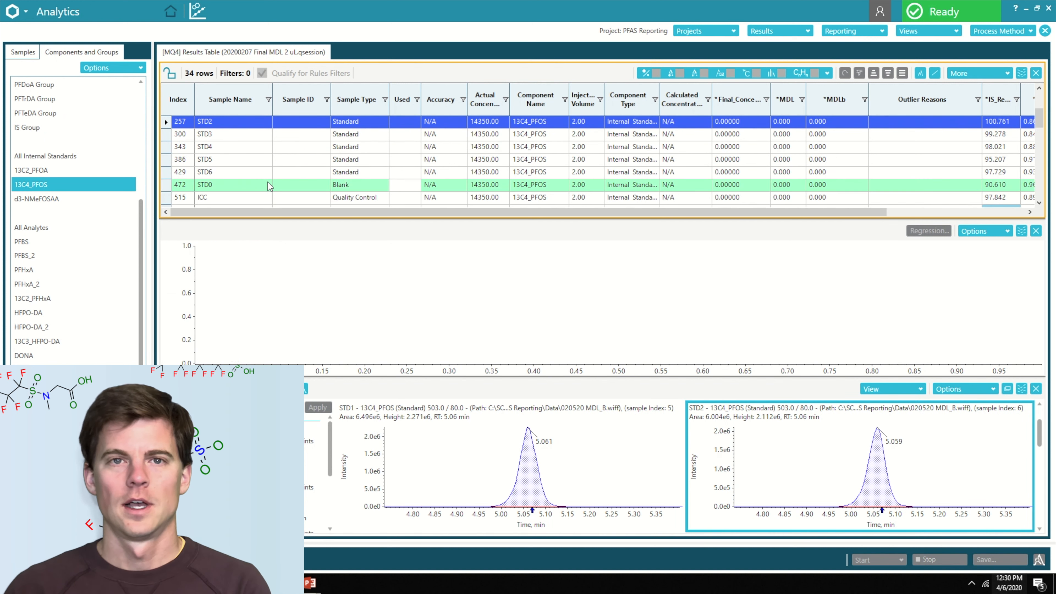
left_click(215, 150)
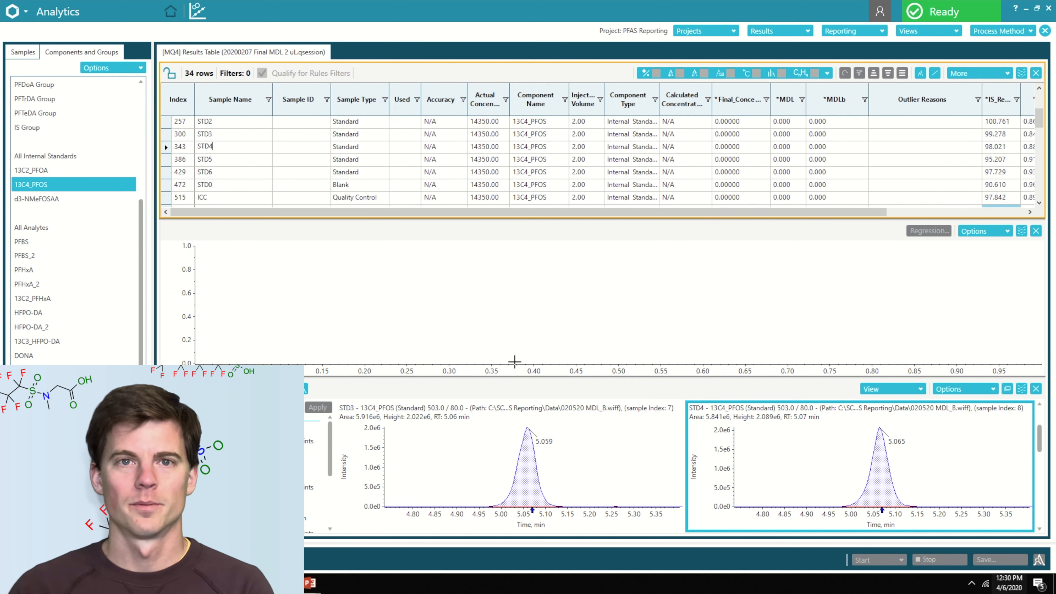
left_click(306, 393)
left_click_drag(877, 442, 884, 442)
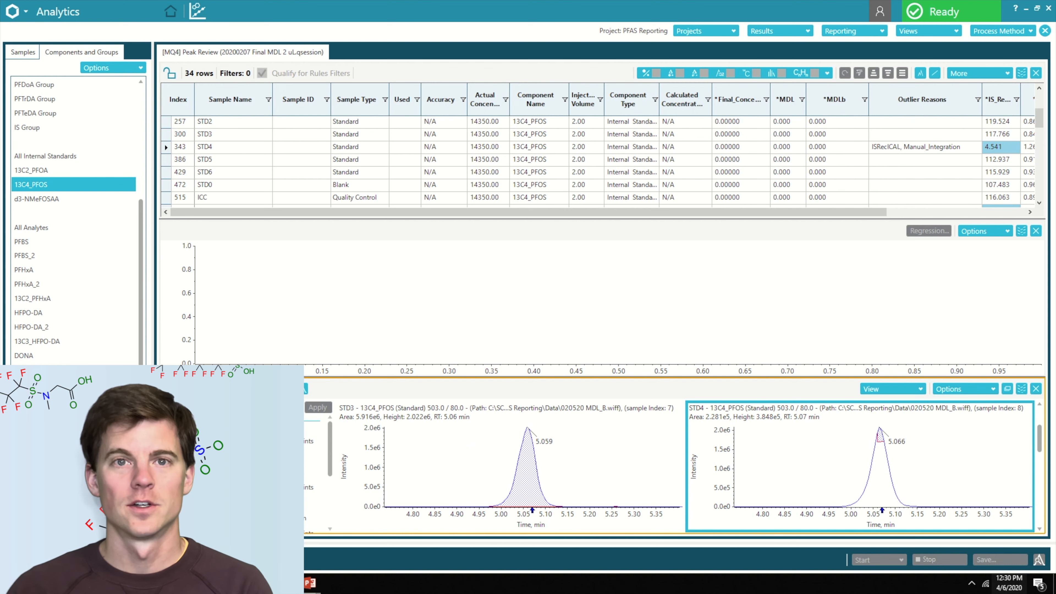
Step: Display the PFOS results and examine the accuracy and outlier reasons of the STD4 row
left_click(25, 498)
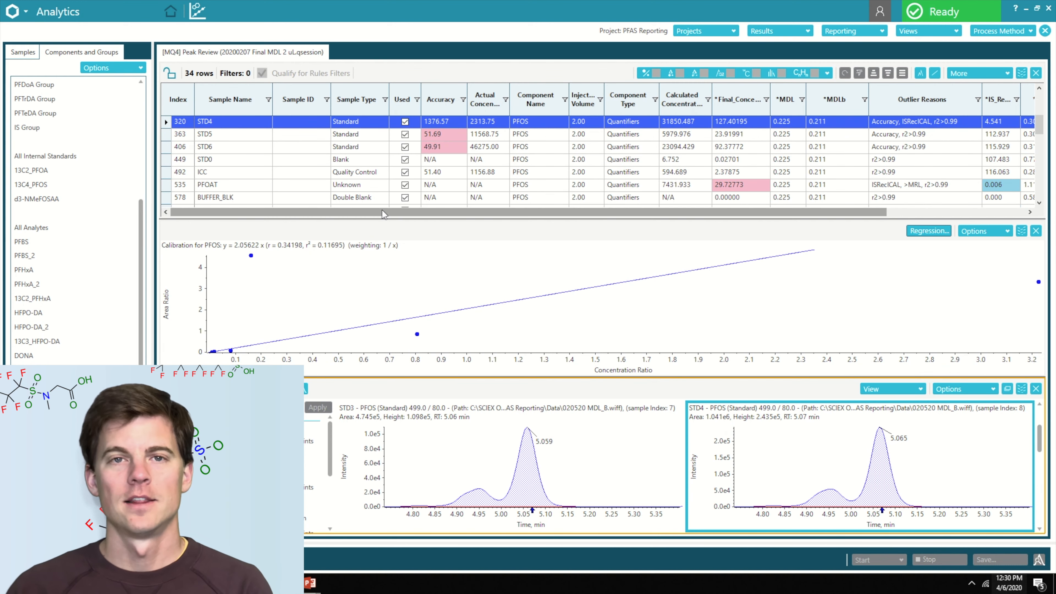
scroll(250, 175, "up", 1)
left_click(245, 165)
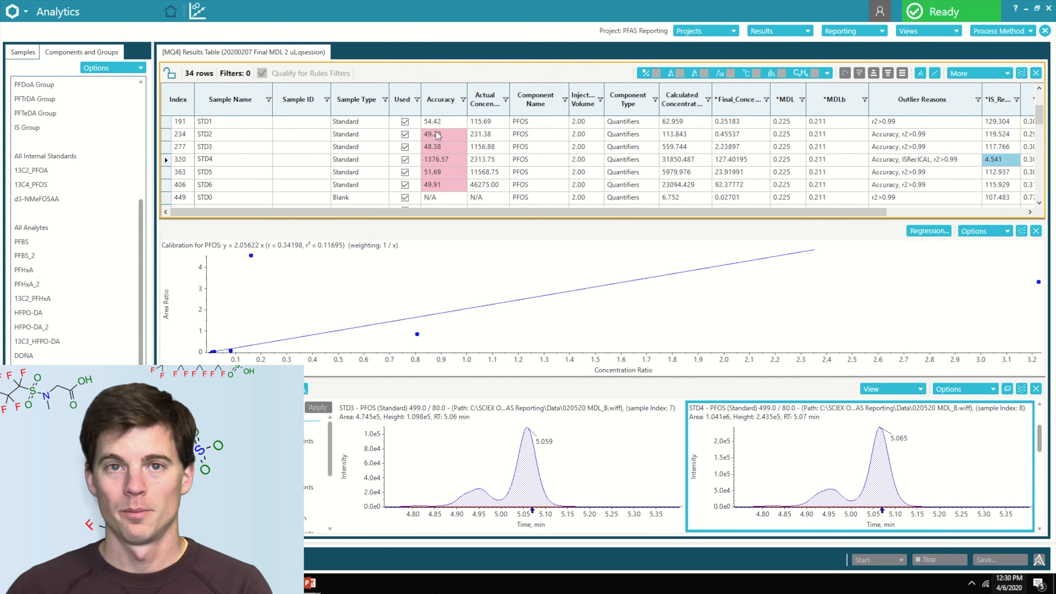
left_click(447, 160)
left_click(907, 161)
scroll(669, 183, "down", 1)
scroll(669, 185, "up", 1)
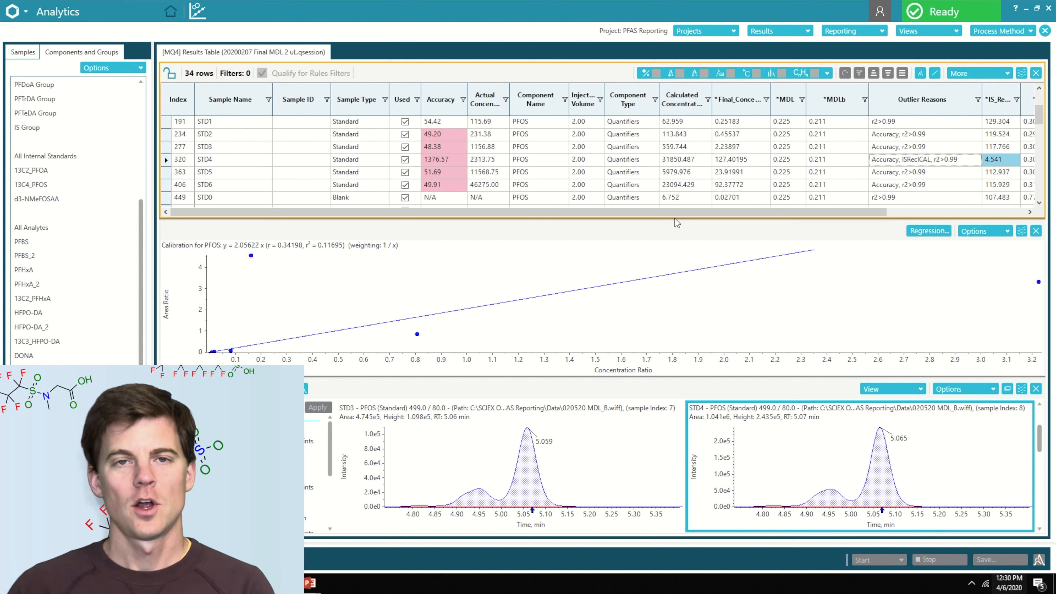
Step: Enlarge the results table and compare the accuracy flags and outlier reasons across the PFOS standards
left_click_drag(676, 218, 679, 290)
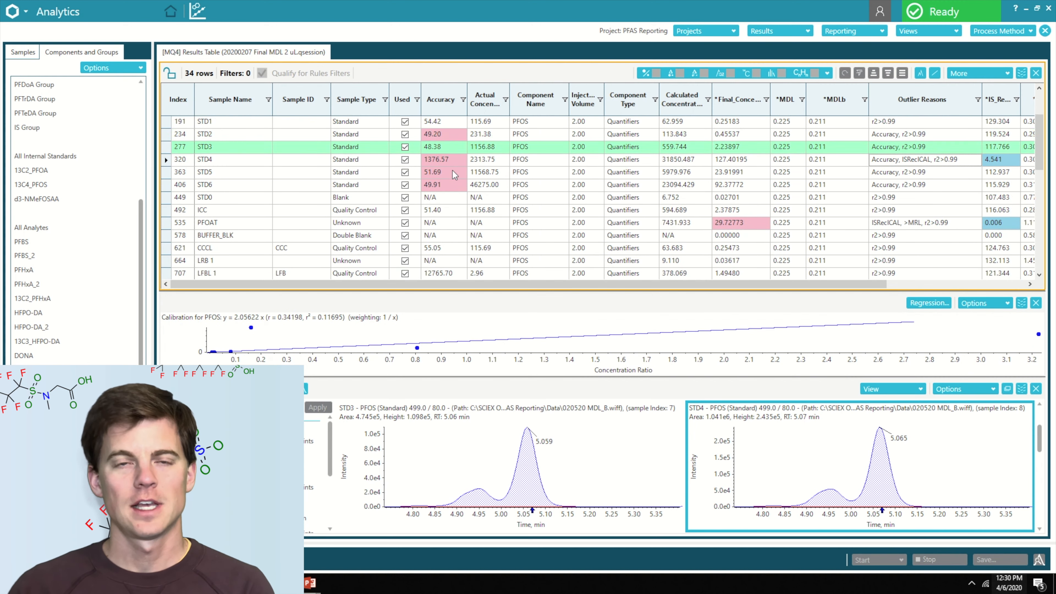
scroll(452, 186, "up", 2)
left_click(452, 199)
left_click(452, 212)
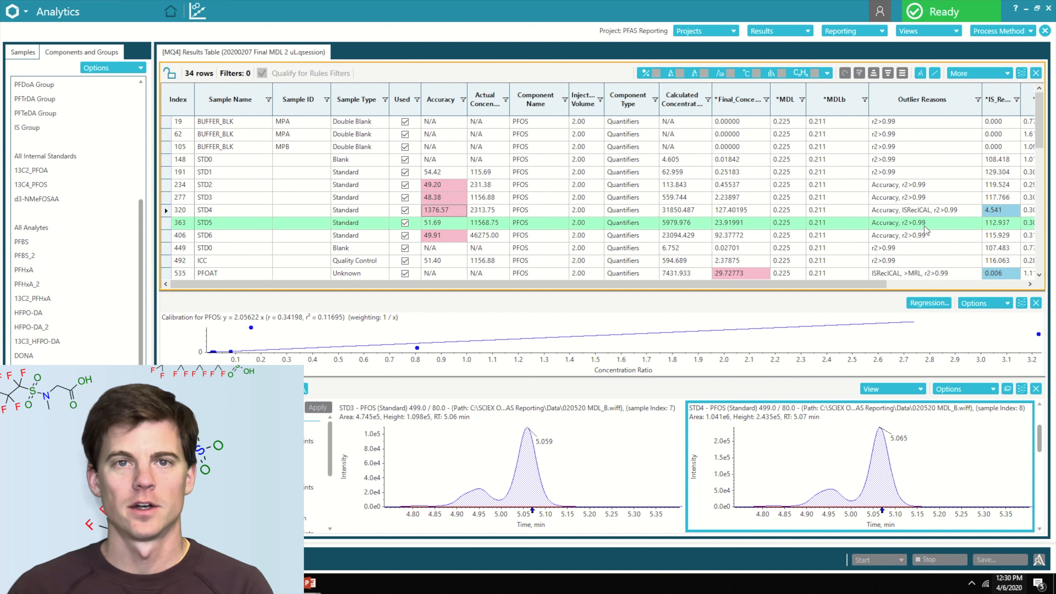
left_click(924, 210)
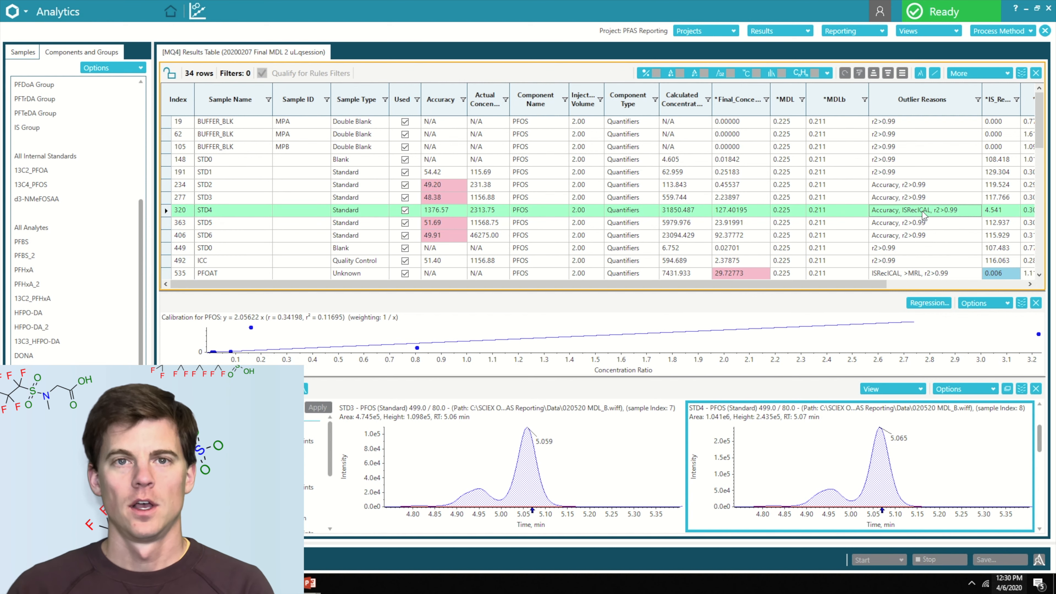
Step: Return to 13C4_PFOS and revert the manual integration of its STD4 peak
left_click(38, 187)
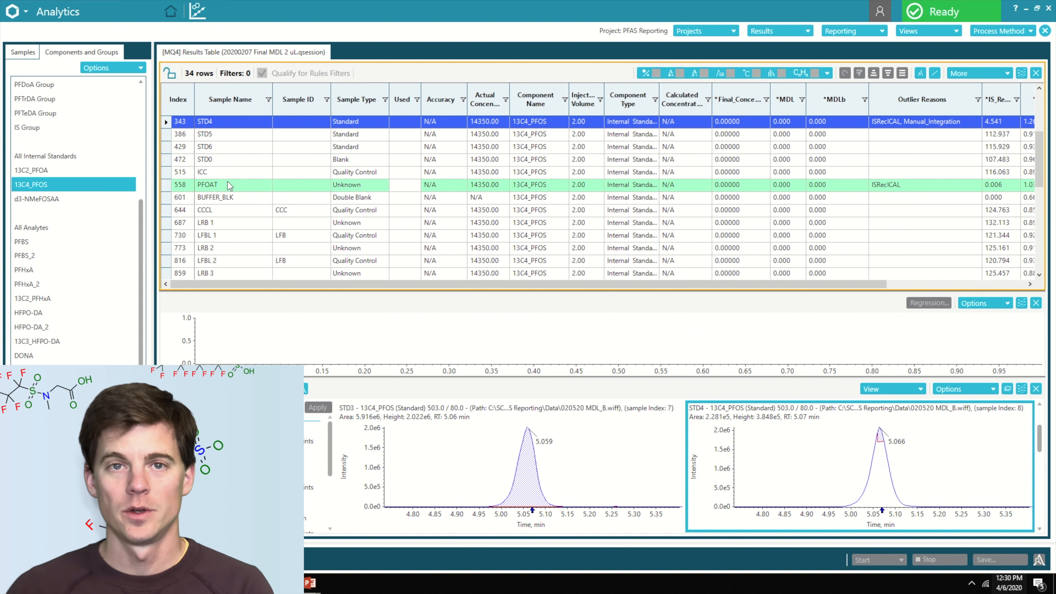
scroll(228, 198, "up", 2)
left_click(169, 210)
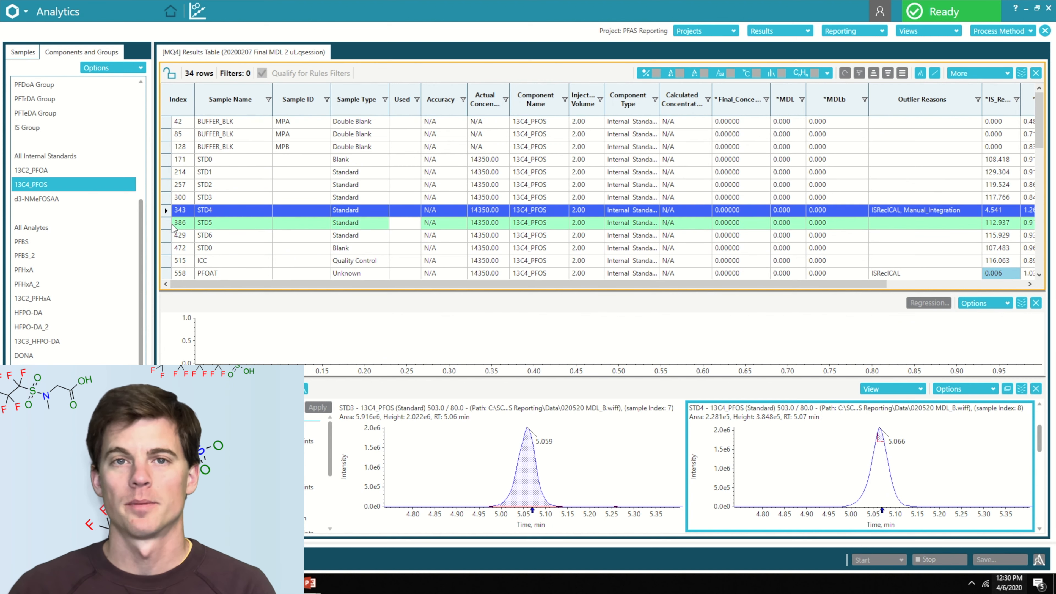
left_click(300, 389)
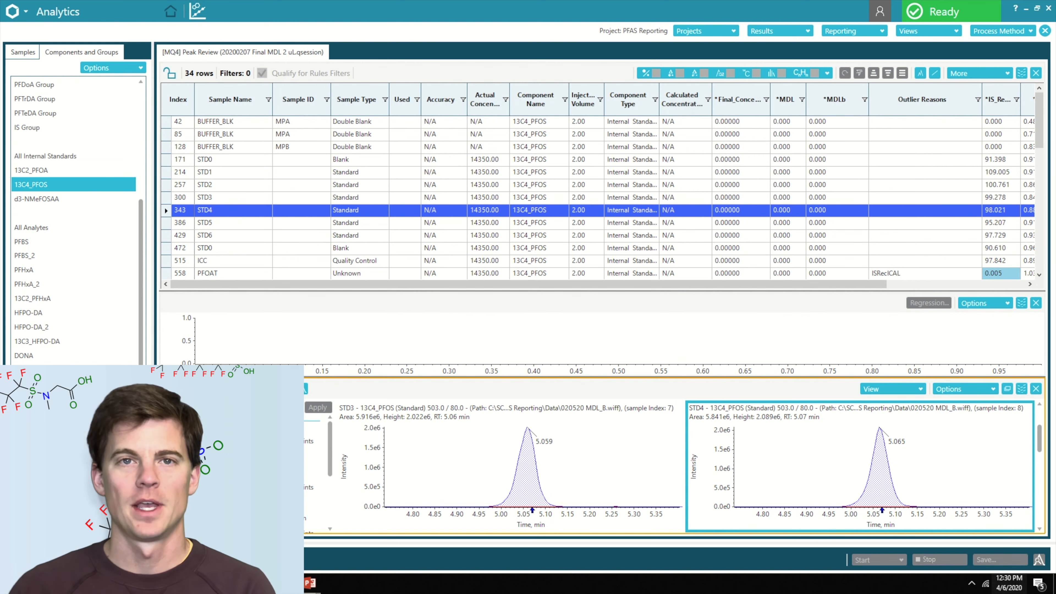
Step: Manually integrate only the larger PFOS peak in STD4, starting the baseline at about 5.00 min to exclude the smaller peak
left_click(23, 499)
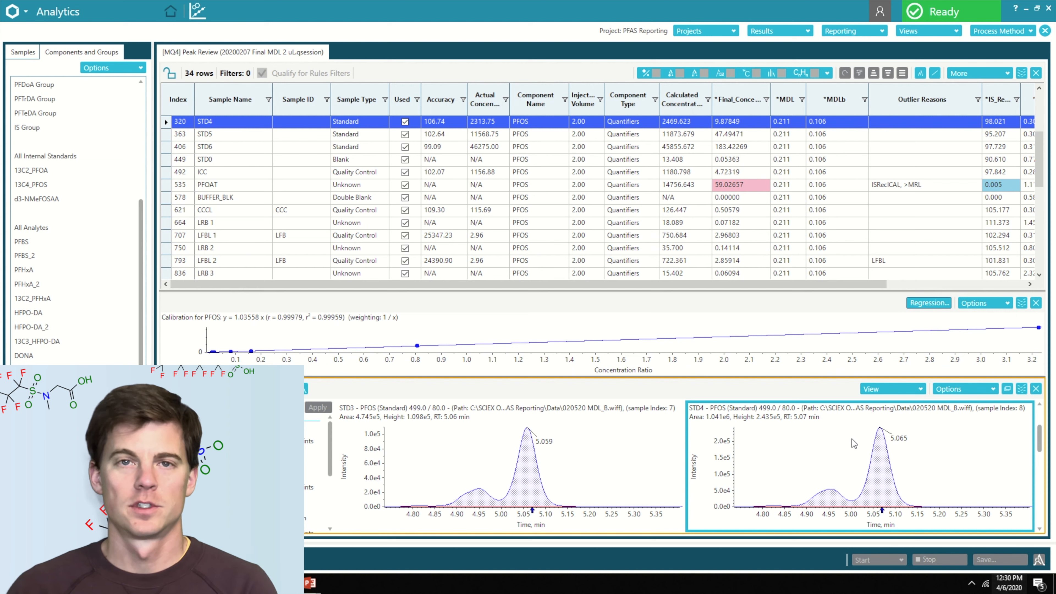
left_click_drag(852, 504, 917, 508)
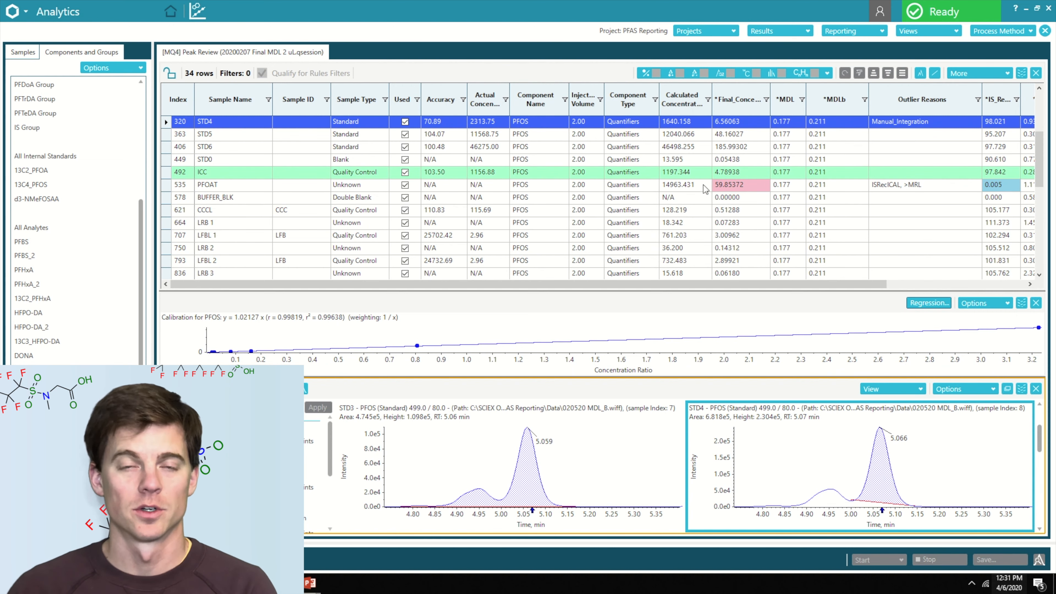
left_click(917, 146)
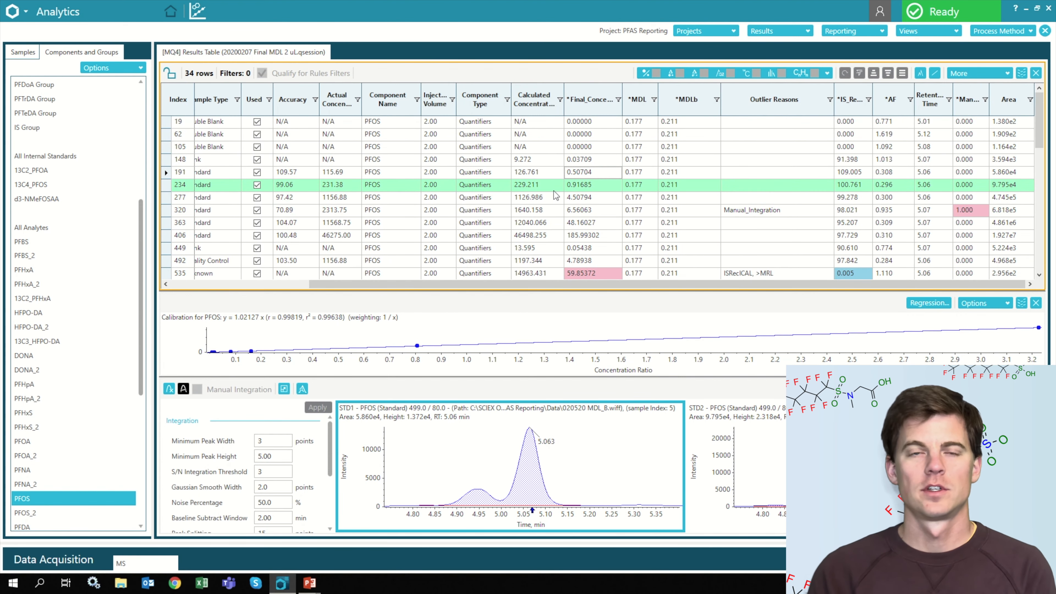
Step: Inspect the final concentrations of the PFOS standards, including the manually integrated STD4 row
left_click(591, 187)
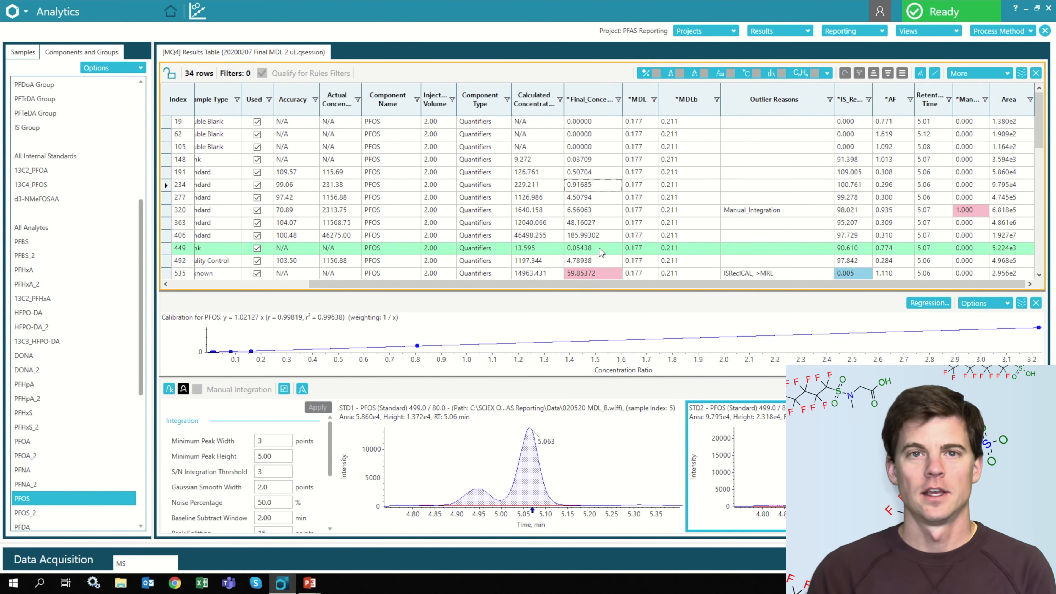
left_click(559, 210)
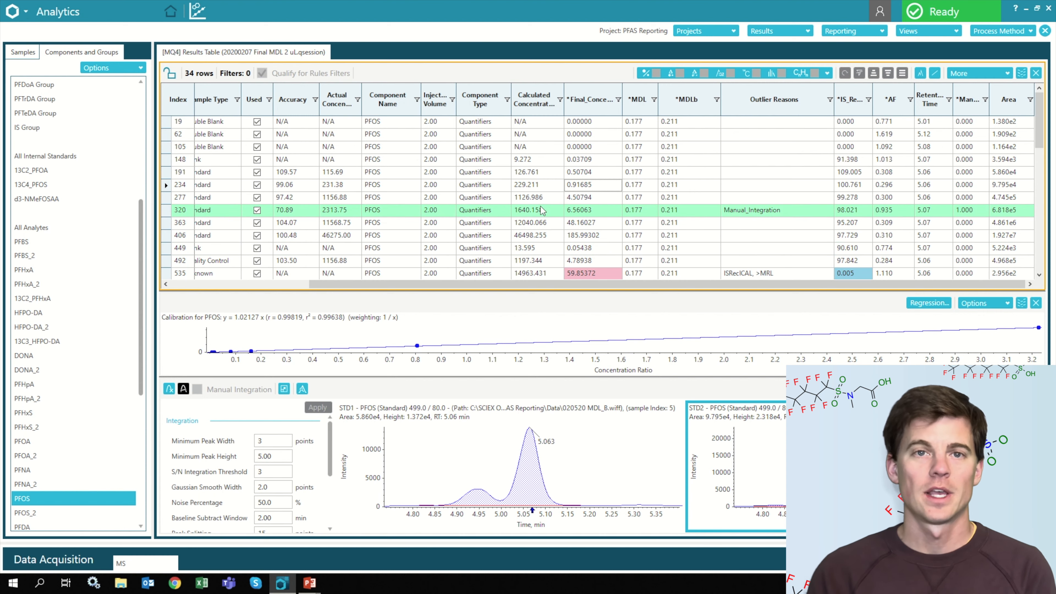
left_click(582, 211)
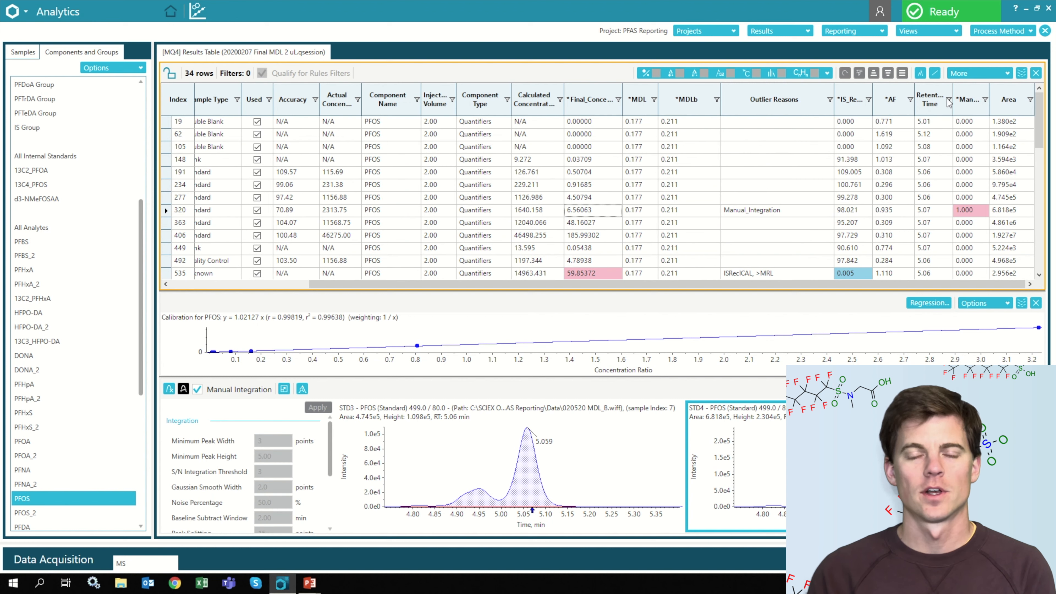
Step: Show the SampleVolume, TotalMass and TrizmaMass columns in the results table through its display settings
left_click(972, 69)
left_click(977, 87)
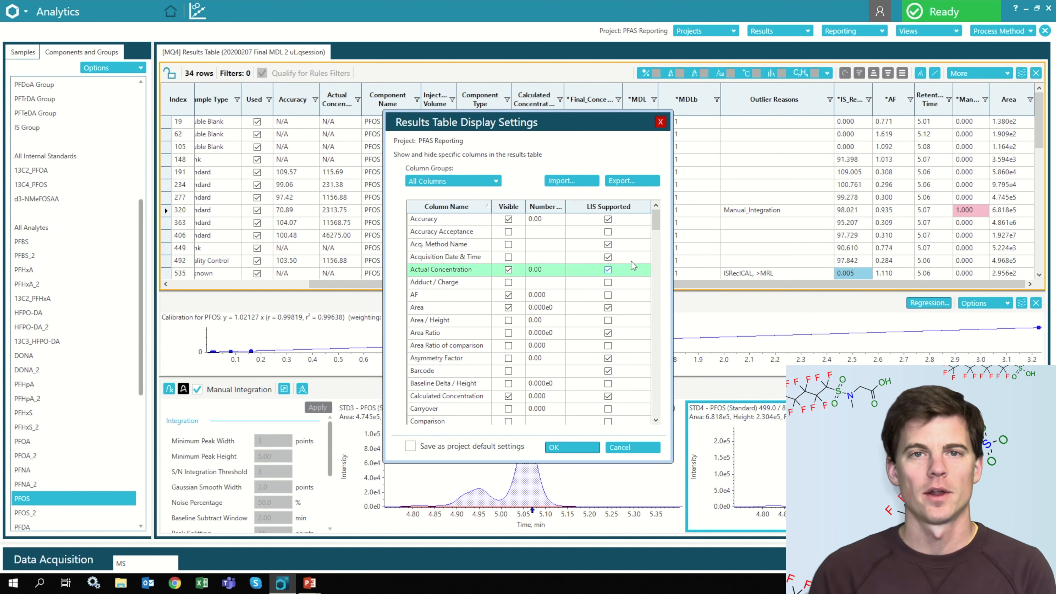
left_click_drag(656, 221, 658, 349)
scroll(562, 357, "down", 4)
scroll(543, 357, "down", 6)
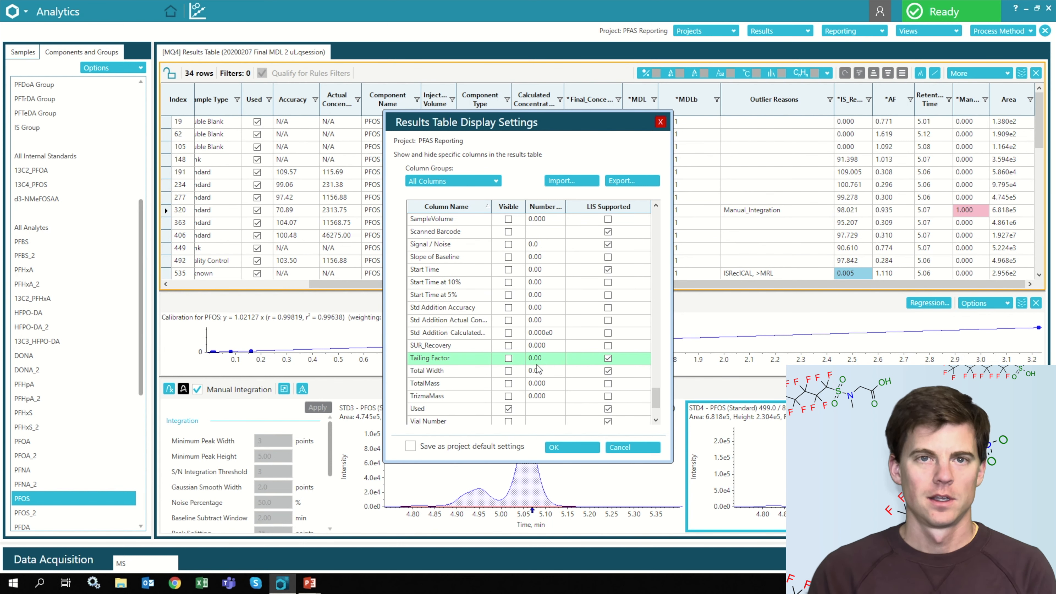
left_click(508, 384)
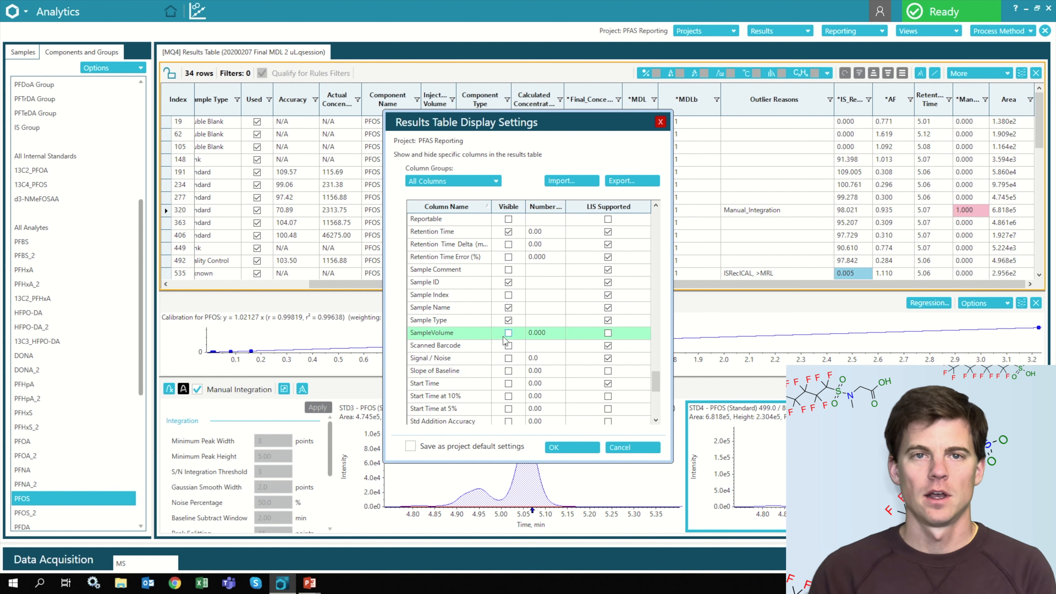
scroll(532, 315, "up", 3)
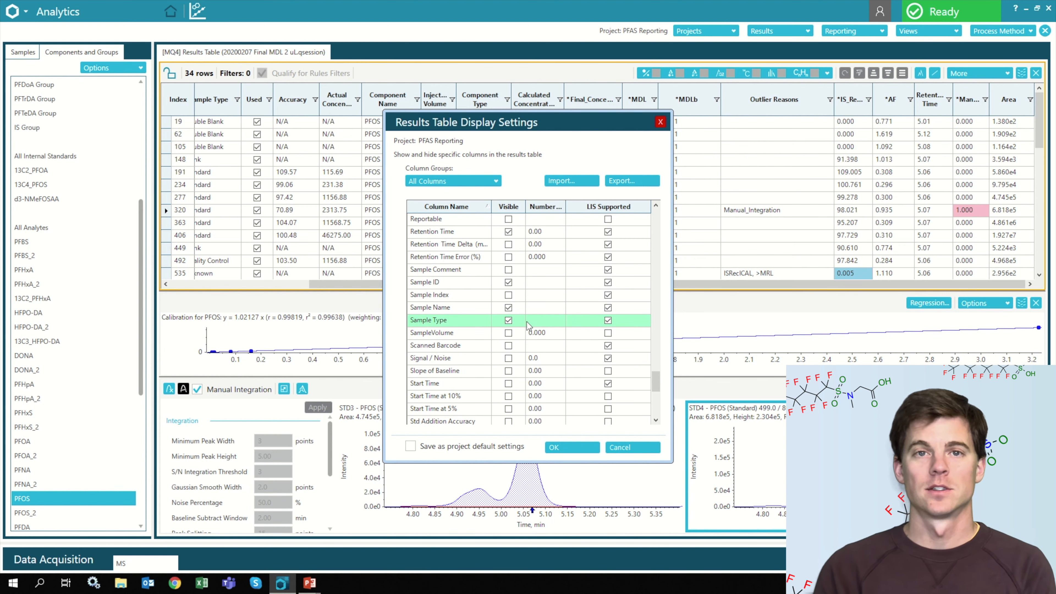
left_click(509, 333)
left_click(598, 448)
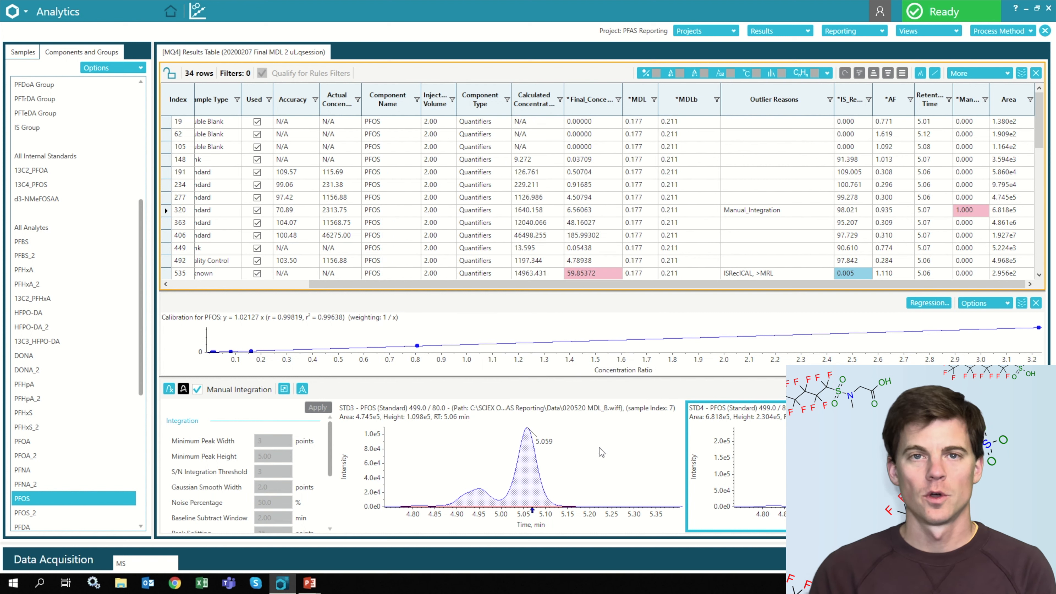
Step: Inspect the sample volume, total mass and Trizma mass values across the PFOS sample rows
left_click_drag(609, 285, 759, 310)
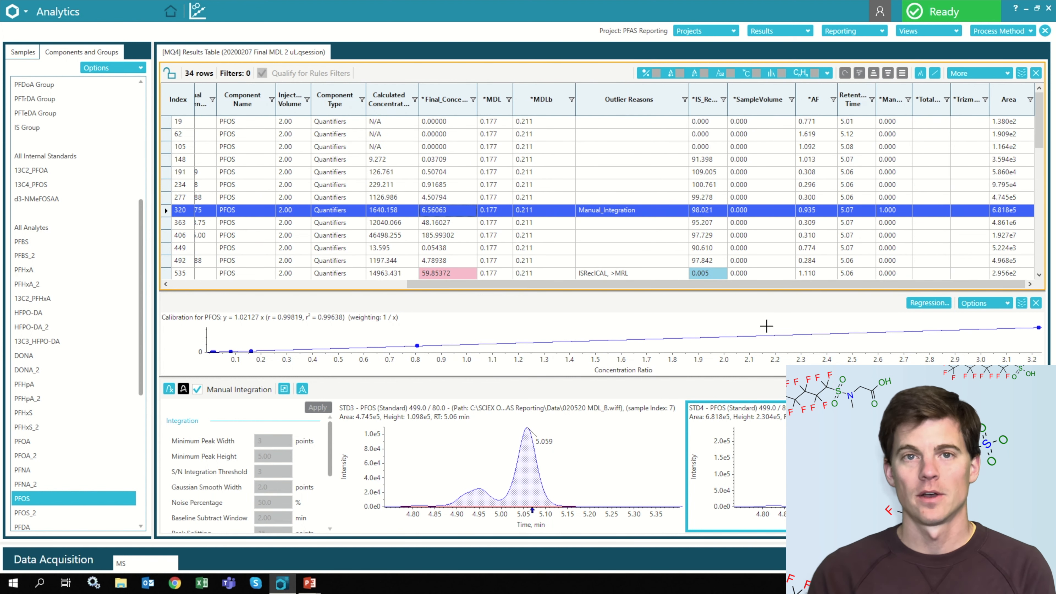
left_click(775, 213)
scroll(784, 215, "down", 4)
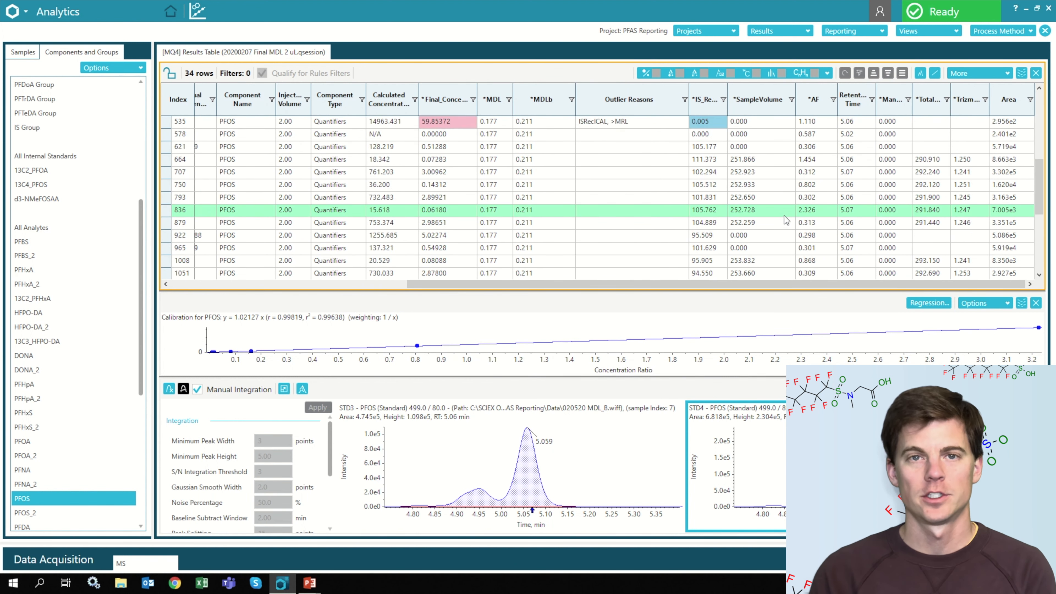
left_click(759, 158)
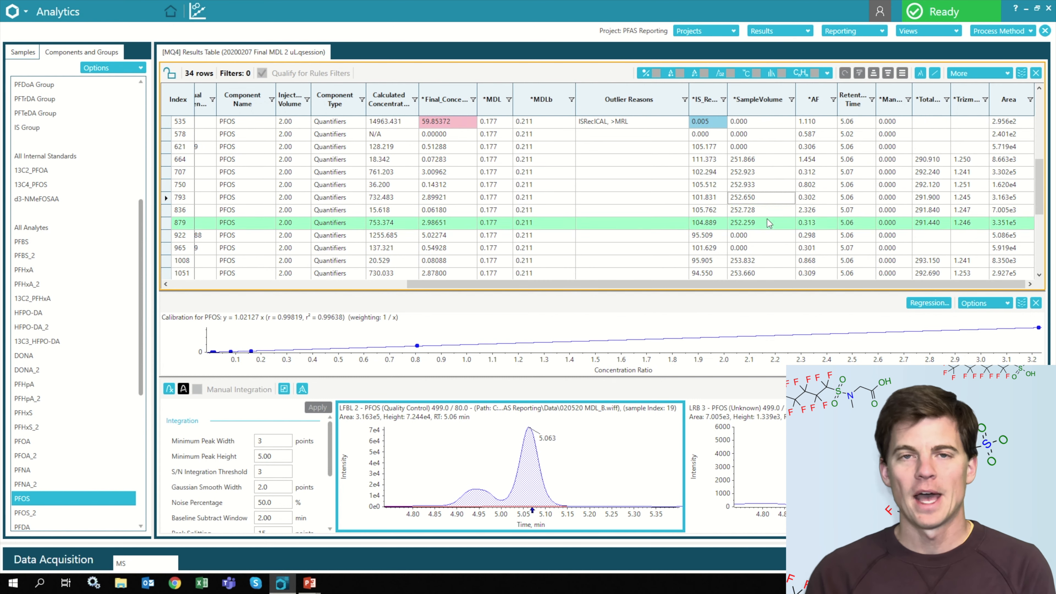
left_click(928, 173)
left_click(932, 208)
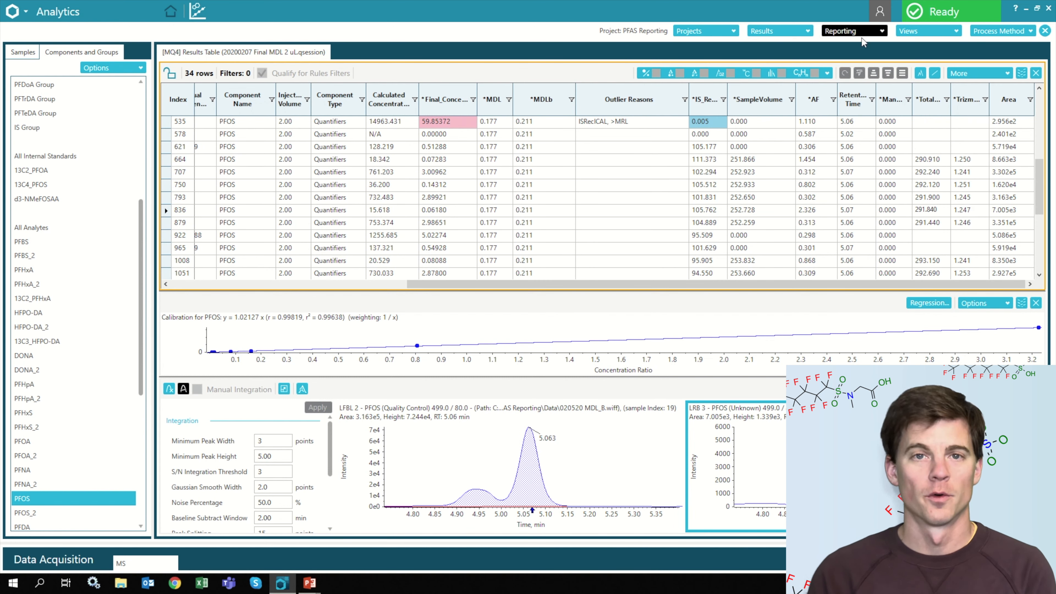
Step: Generate a Word report from the template "537QCLFMReport With Query 1"
left_click(841, 31)
left_click(848, 41)
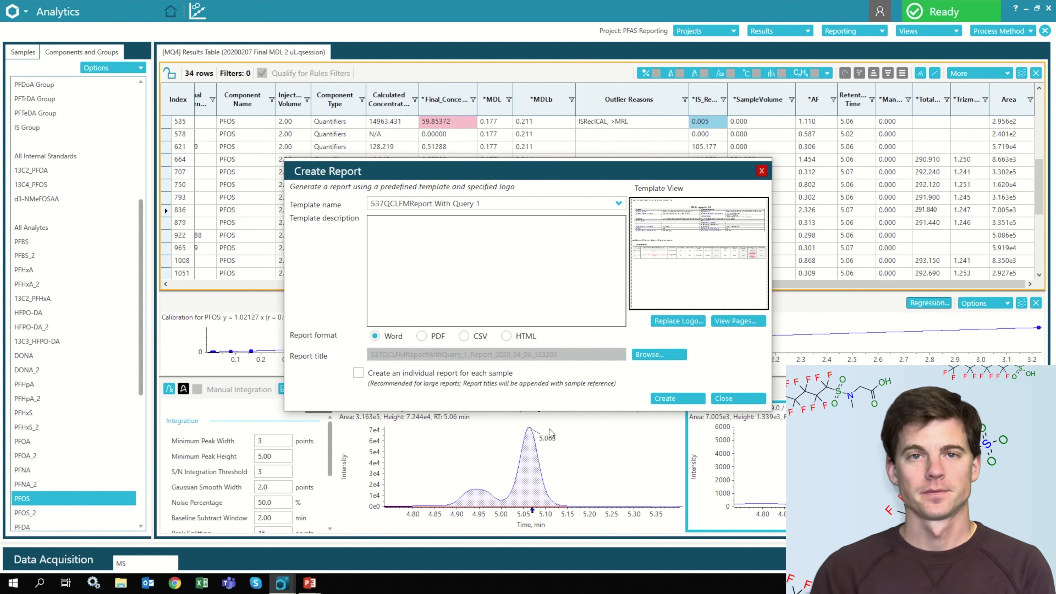
left_click(678, 399)
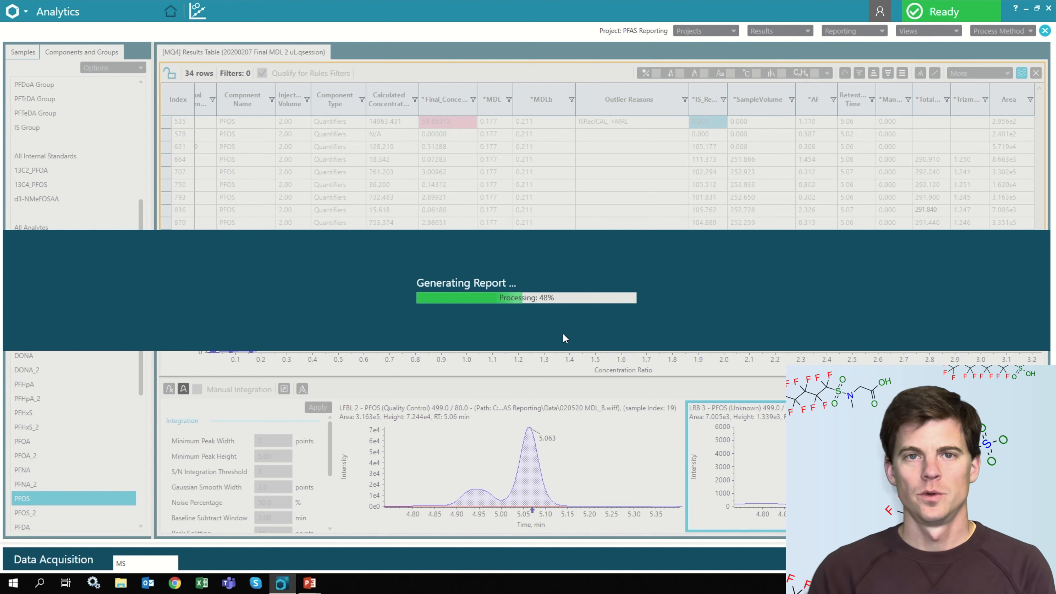
Step: Review the generated QC Sample Report in Word, examining the header, chromatogram, analyte results and surrogate tables for ICC and CCCL
scroll(496, 311, "down", 6)
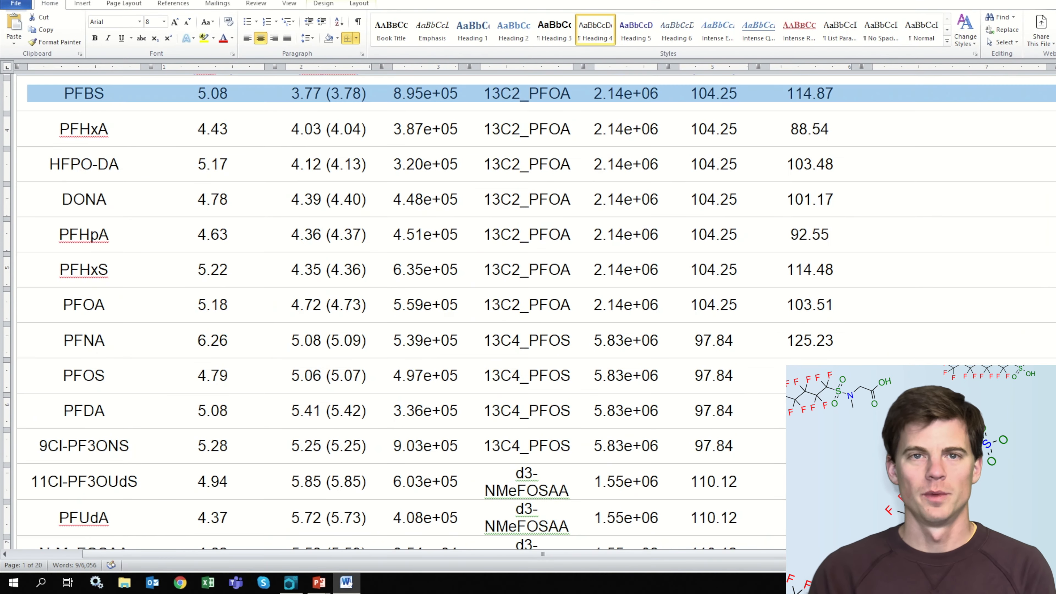
scroll(540, 317, "up", 10)
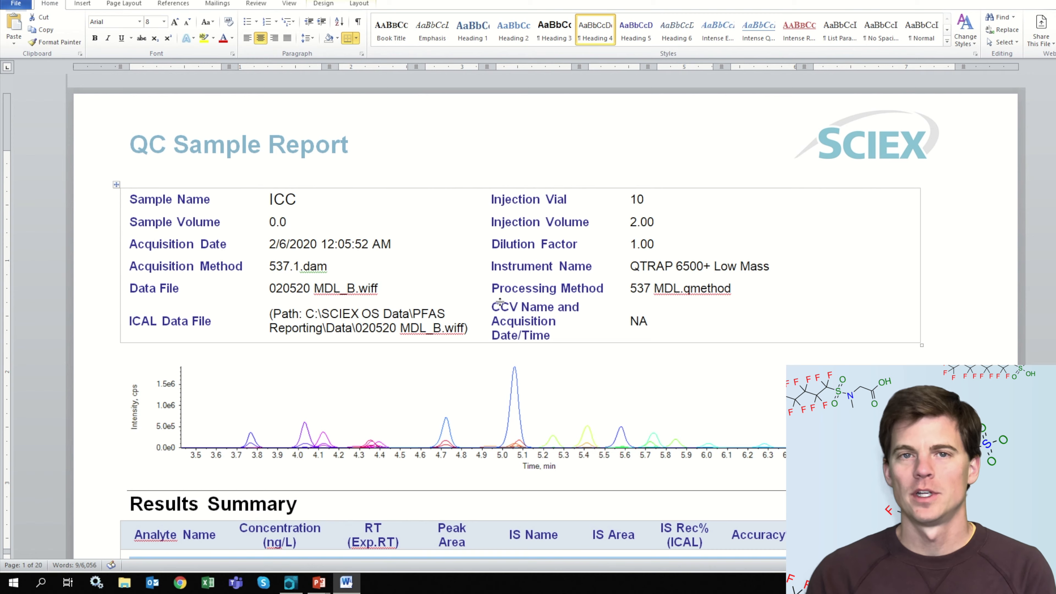
scroll(500, 302, "down", 3)
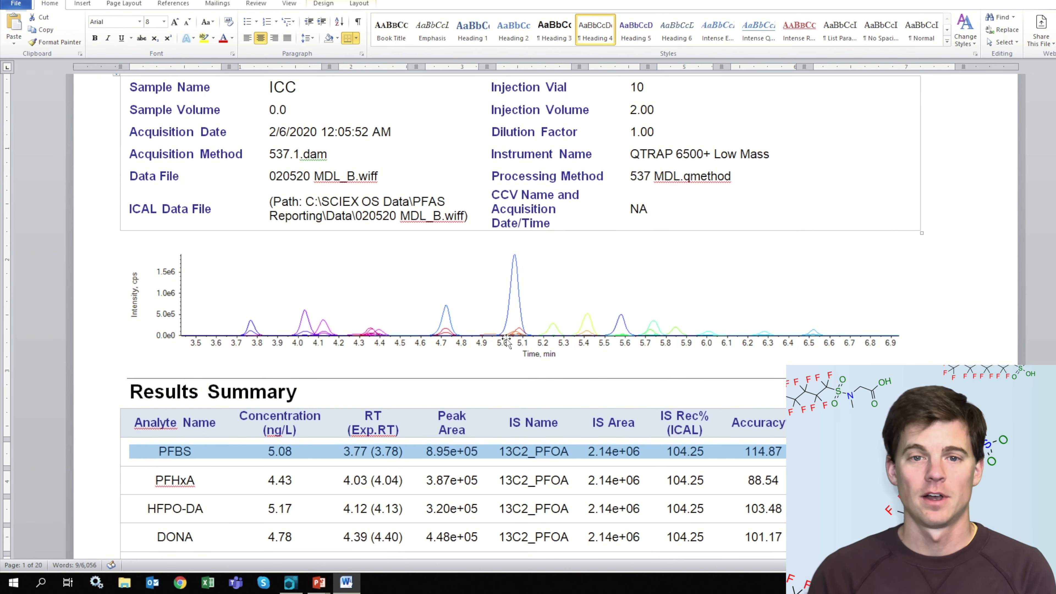
scroll(506, 342, "down", 4)
scroll(674, 291, "down", 13)
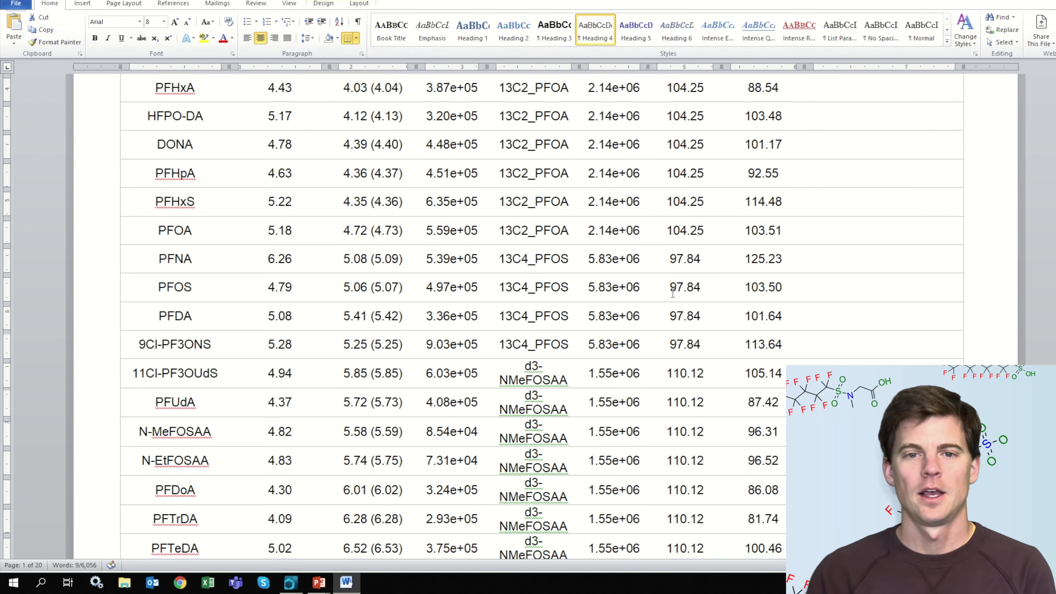
scroll(664, 301, "down", 20)
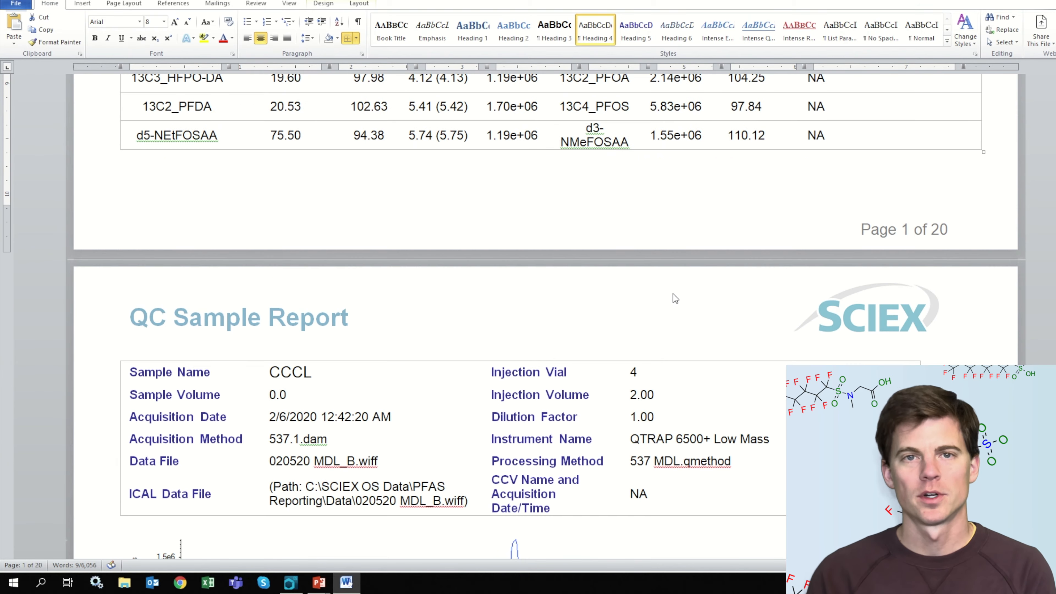
scroll(674, 294, "down", 8)
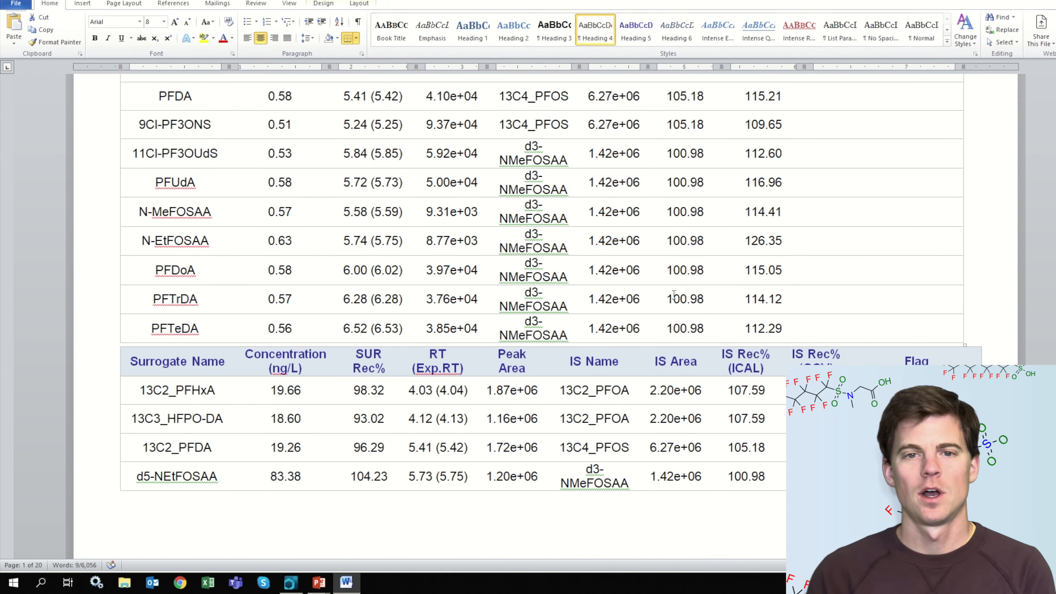